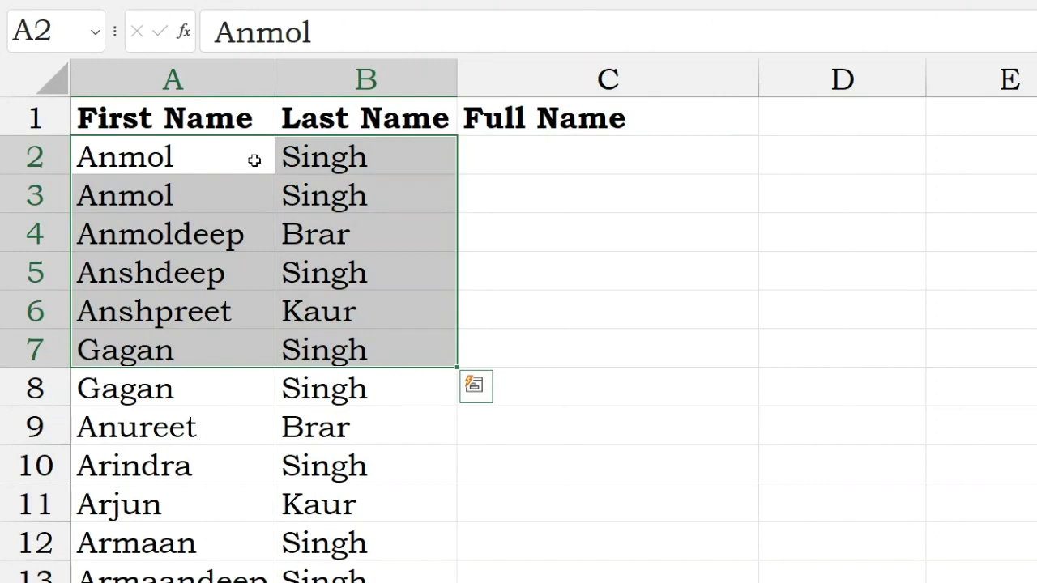
Start a TEXTJOIN formula in C2 with a space as the delimiter and TRUE for ignoring empty cells
click(540, 147)
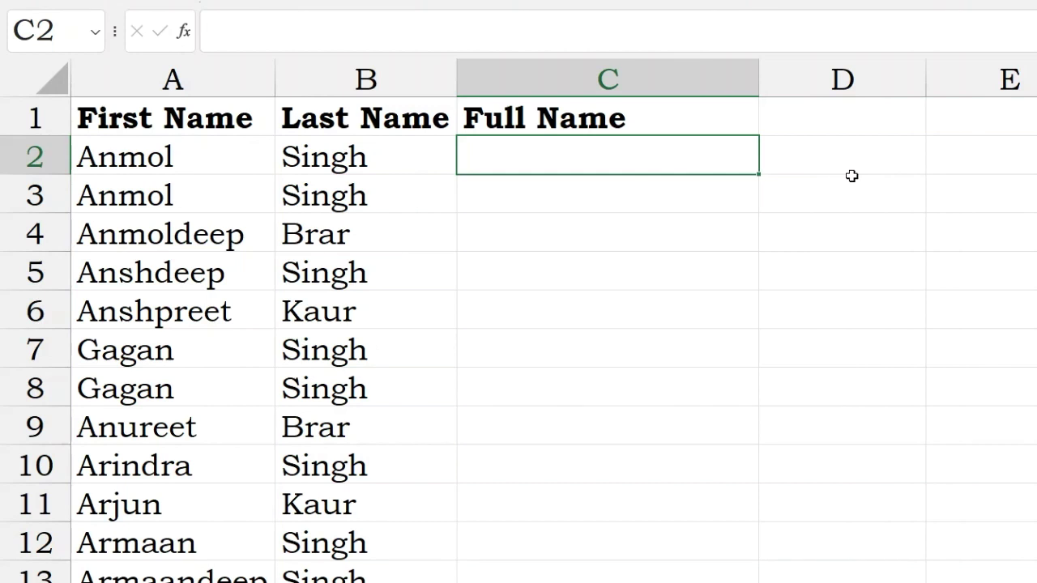
text(=te)
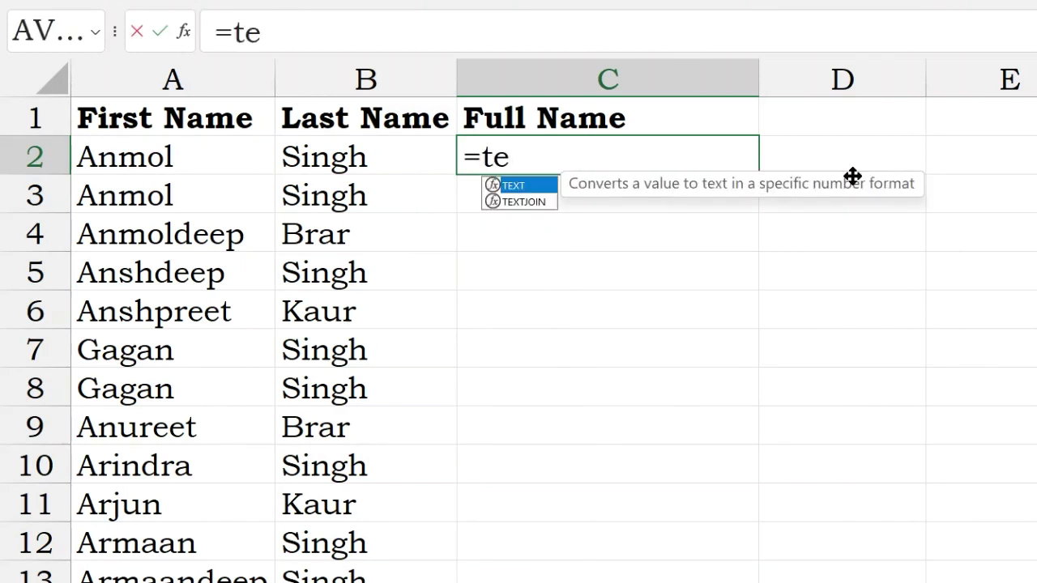
key(Down)
key(Tab)
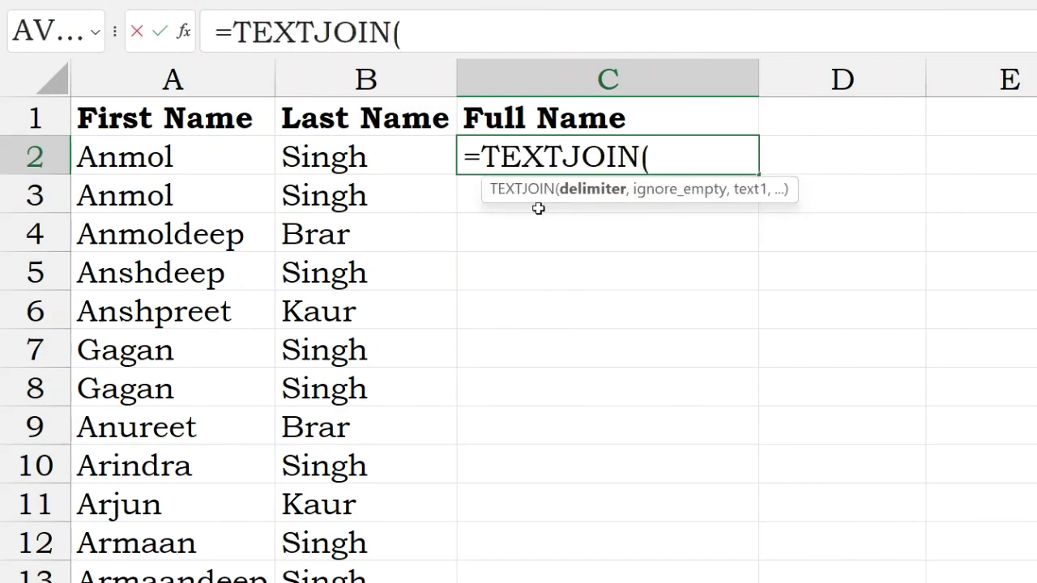
click(489, 40)
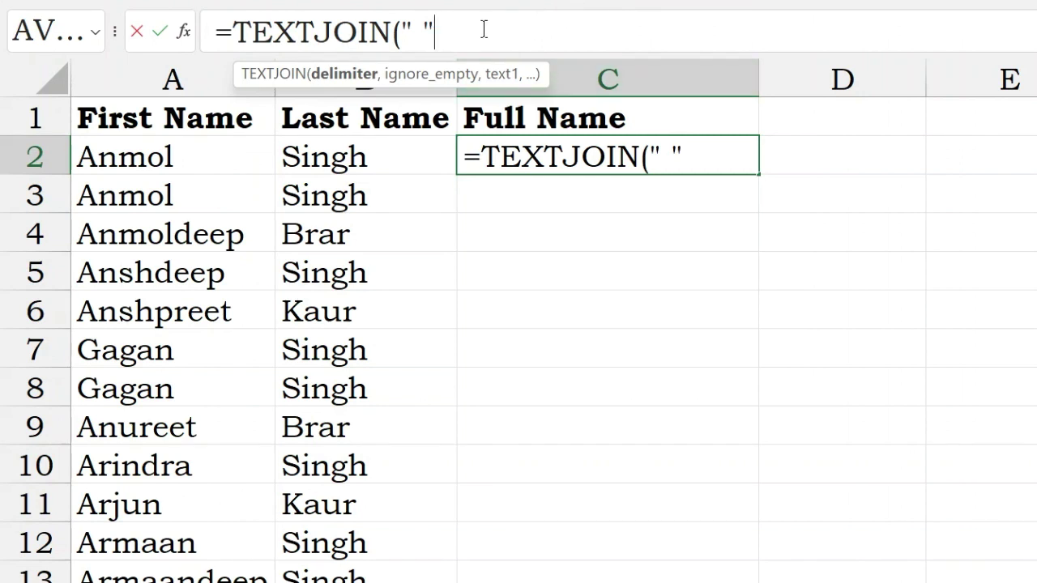
text(,)
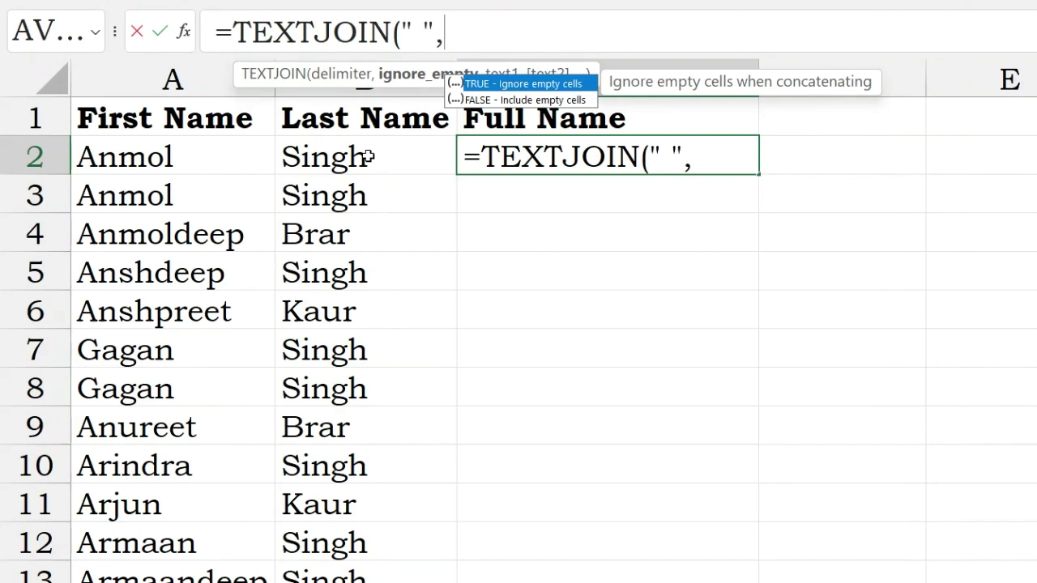
key(Tab)
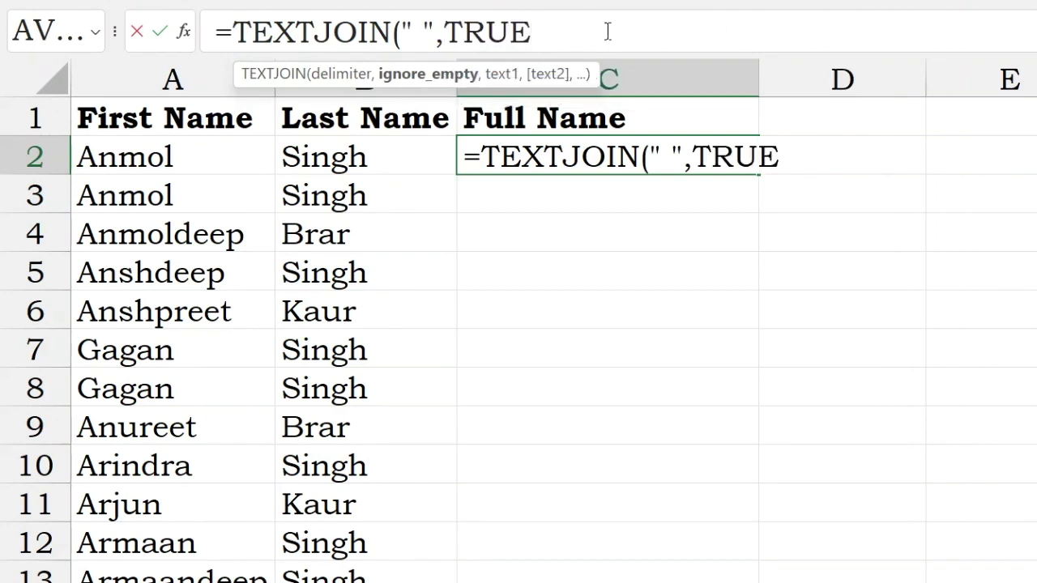
text(,)
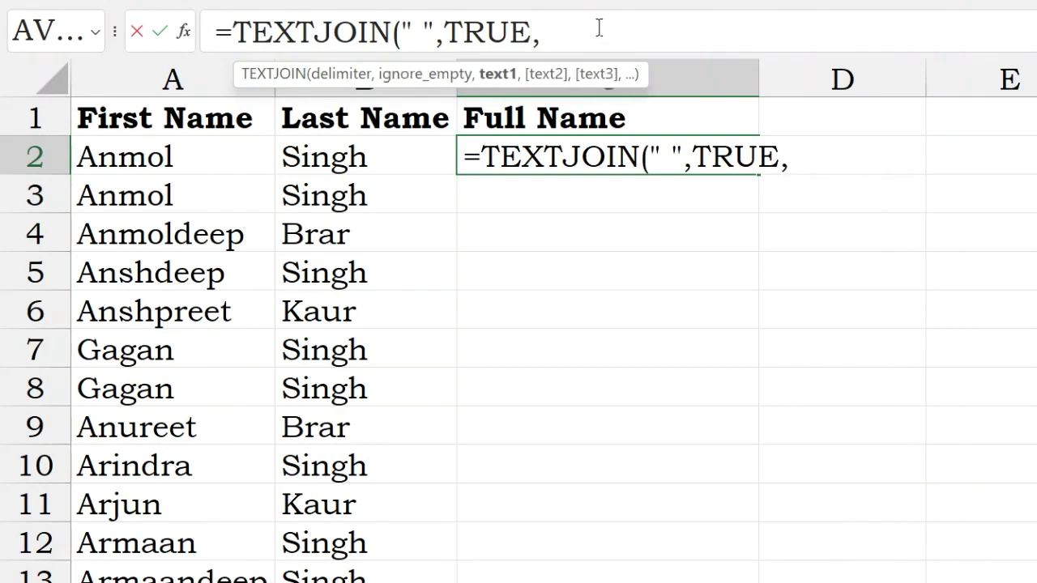
Complete the TEXTJOIN formula in C2 with the range A2:B2 and fill it down the Full Name column
drag(158, 154, 343, 152)
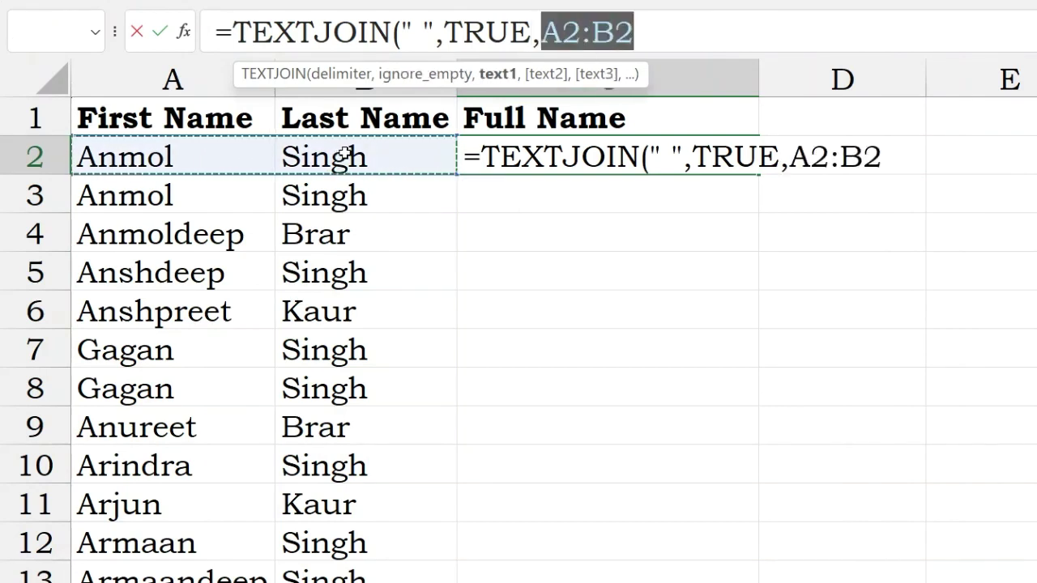
click(679, 32)
key(shift+Left)
key(shift+Left)
key(Right)
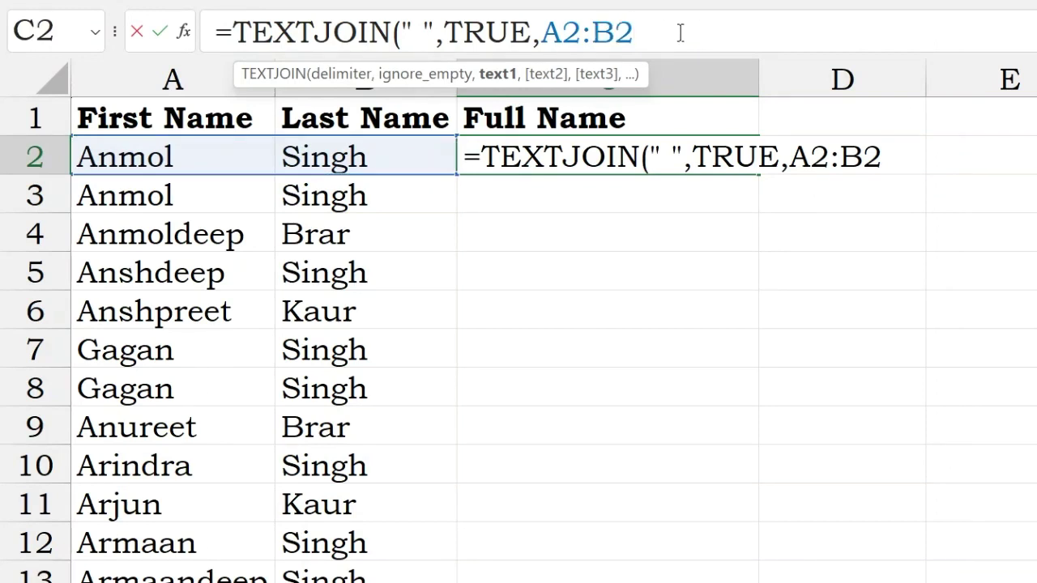
text())
key(Return)
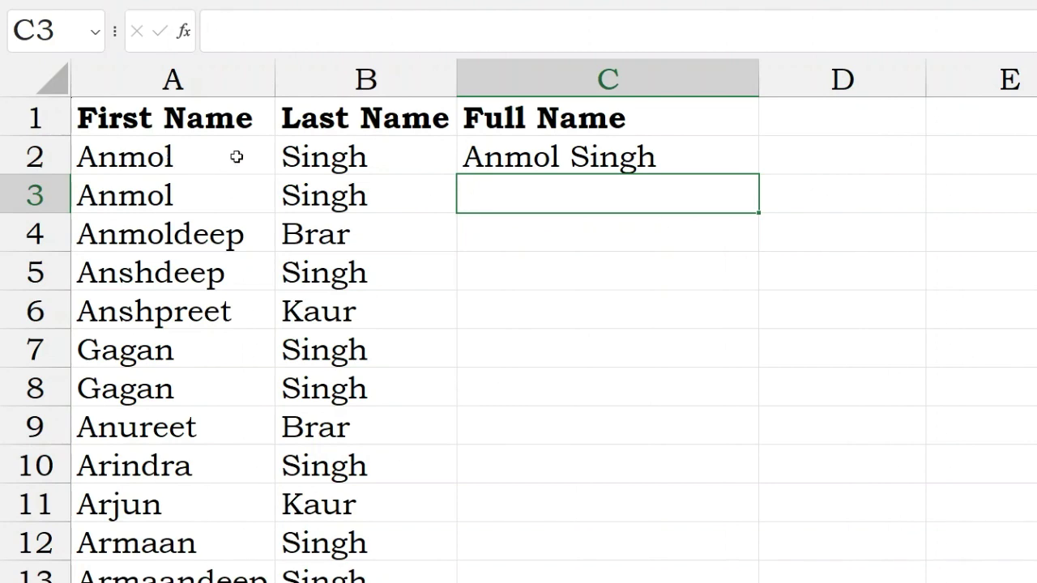
click(660, 161)
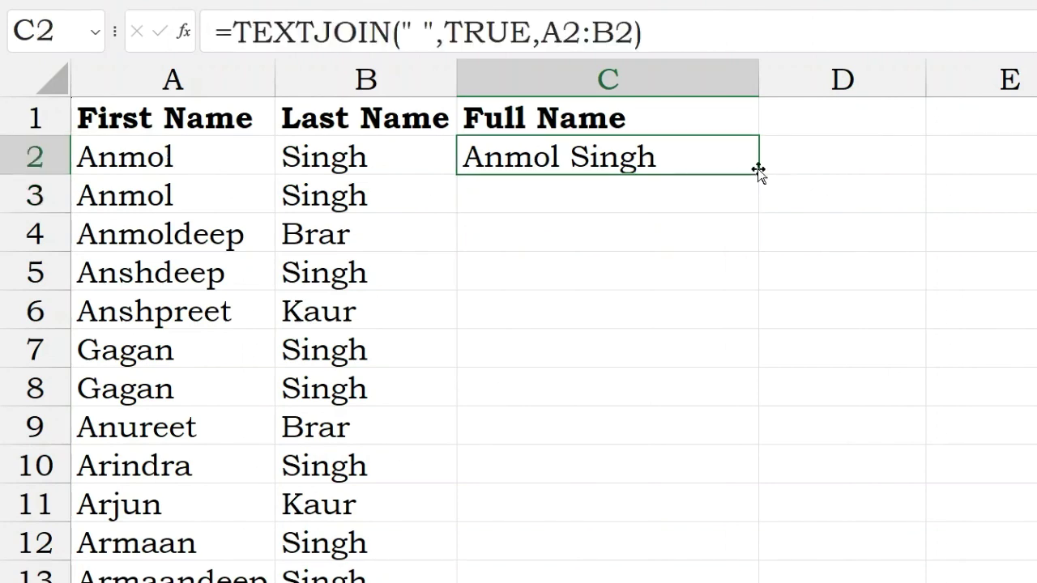
double_click(758, 174)
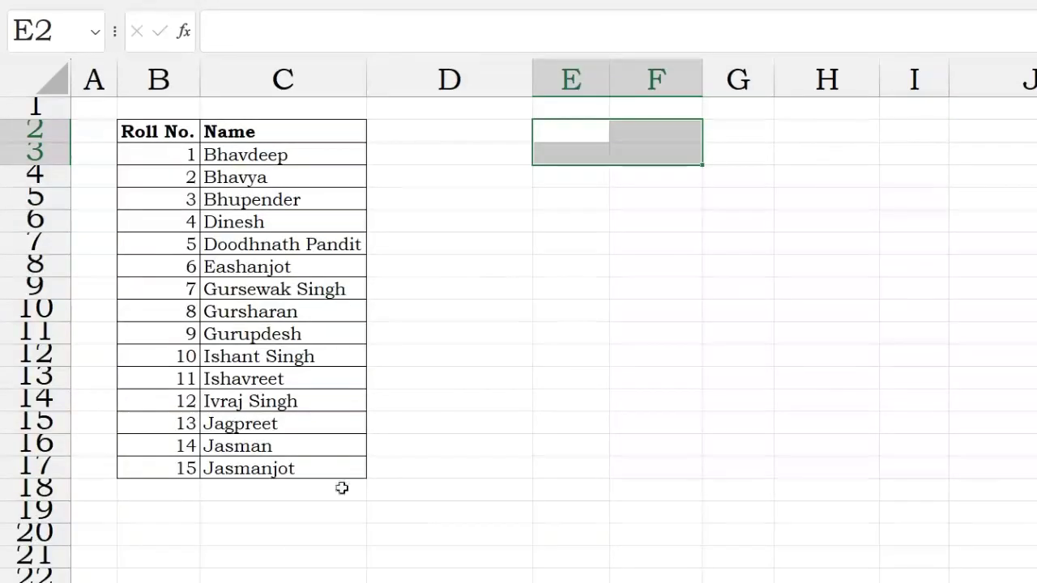
On the roll number sheet, enter =TRANSPOSE(B2:C17) in E2 to turn the vertical table into a horizontal one
click(572, 355)
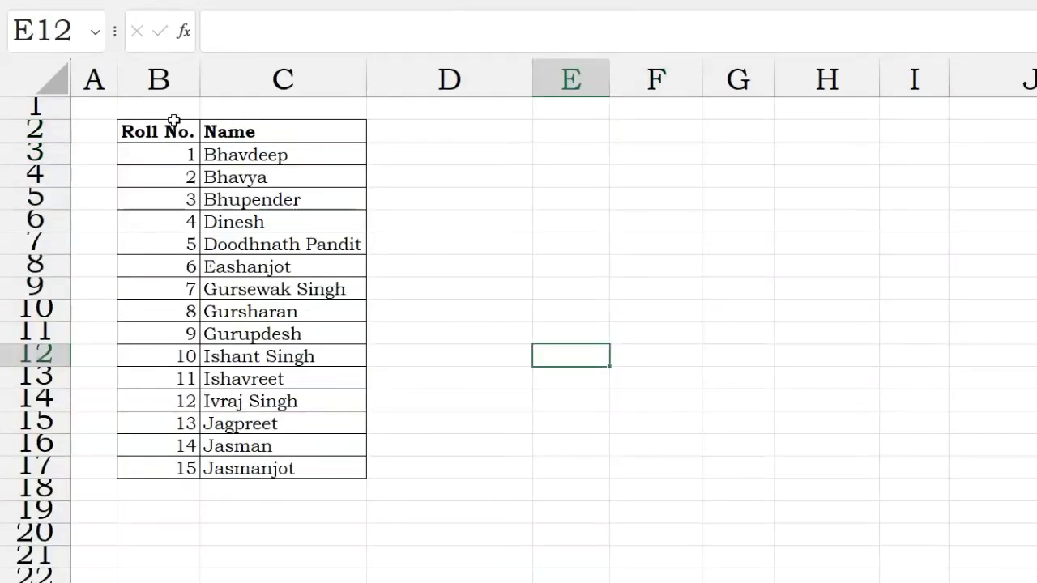
drag(174, 130, 322, 468)
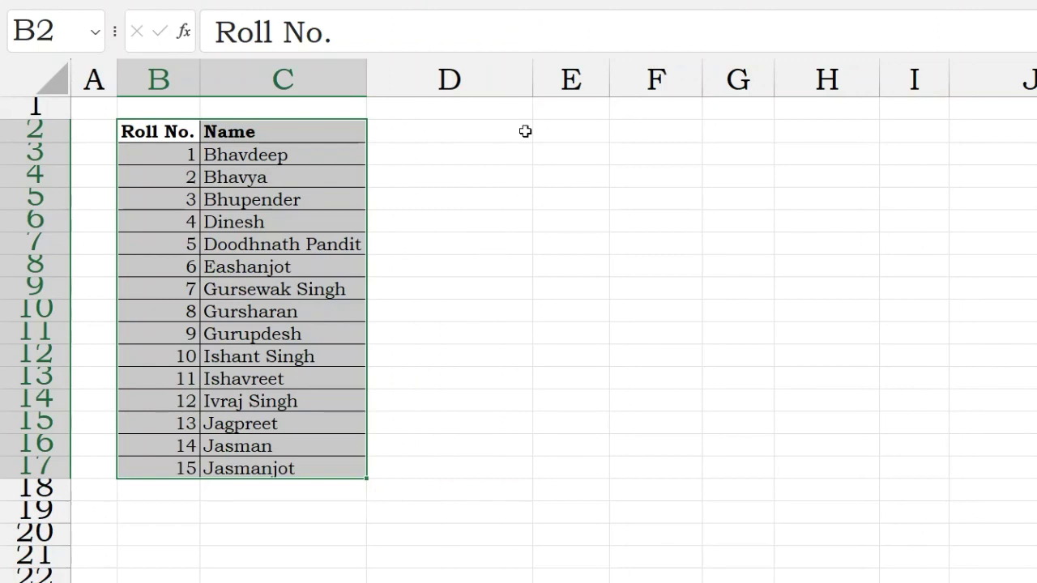
click(552, 133)
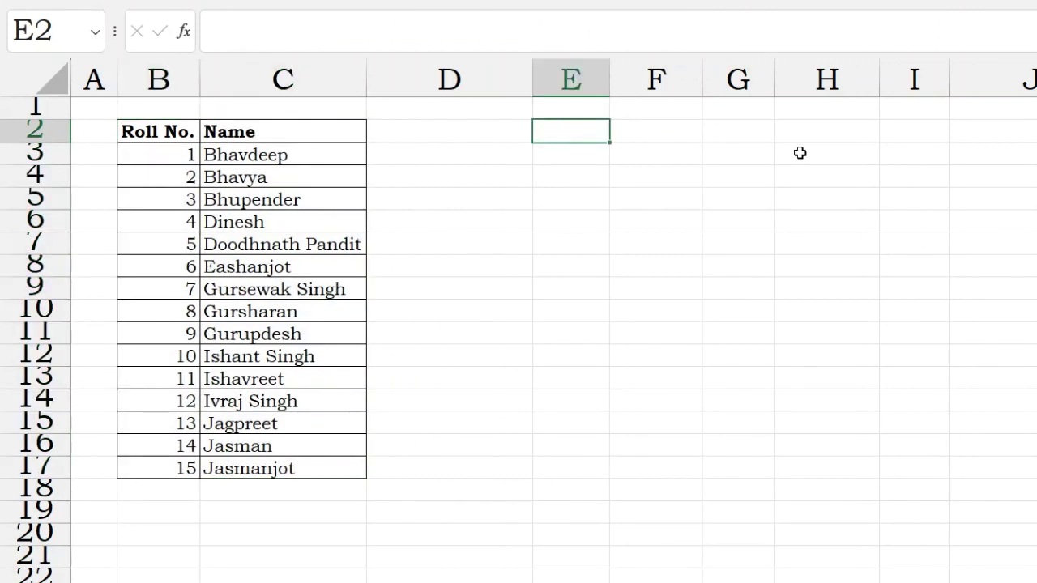
text(=tr)
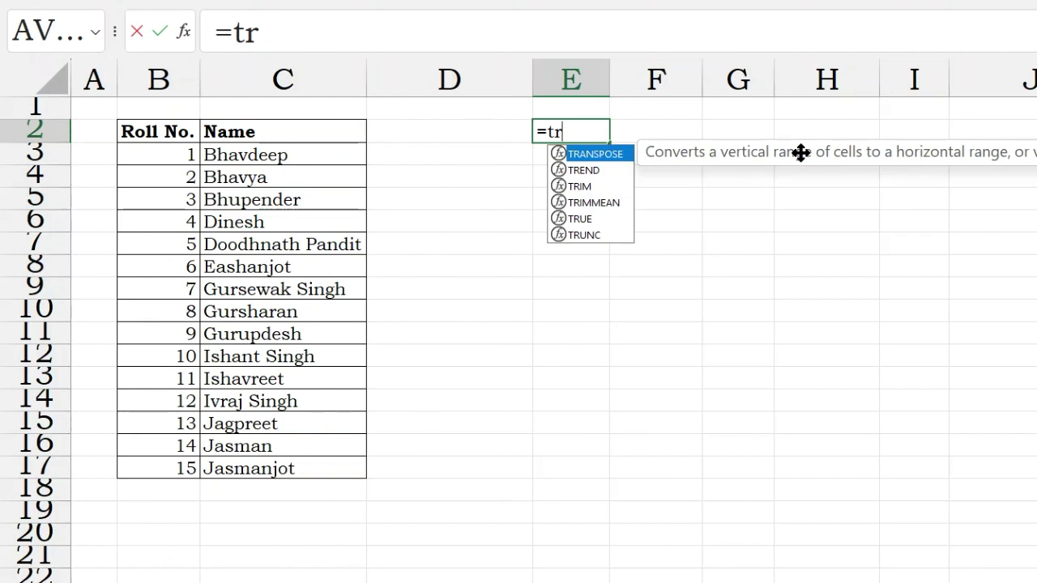
key(Tab)
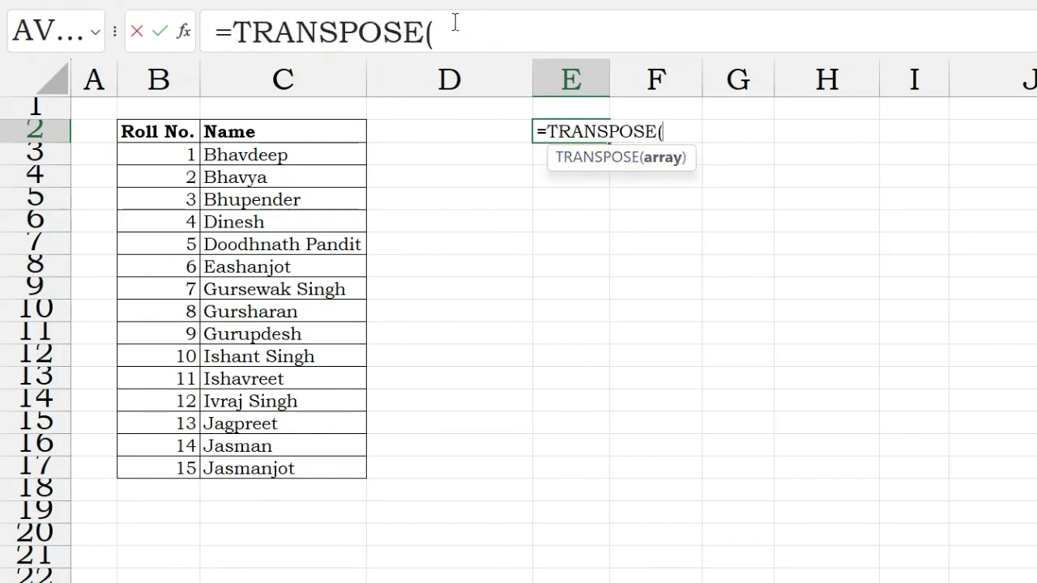
click(478, 32)
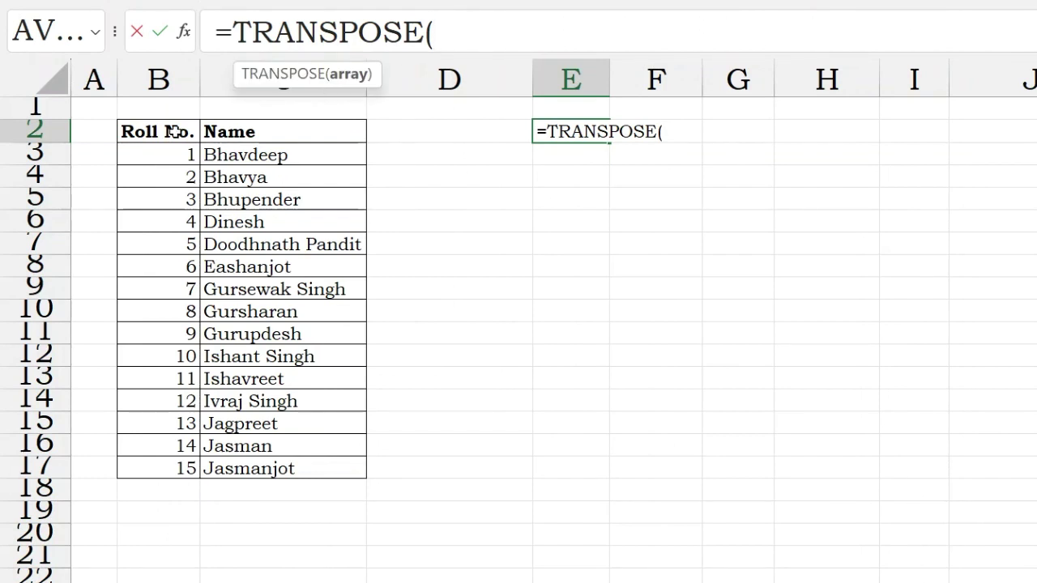
drag(169, 131, 278, 471)
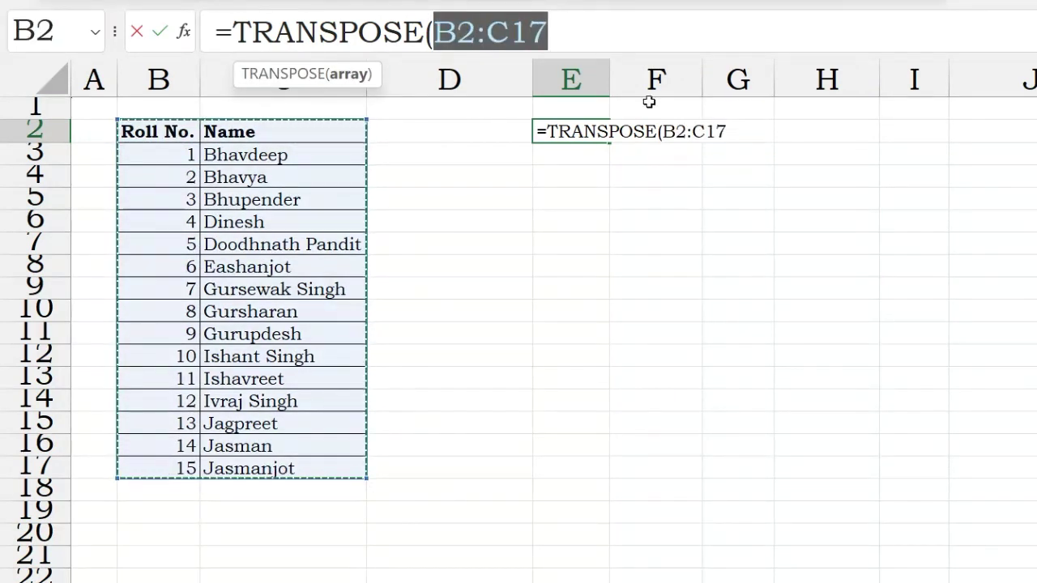
text())
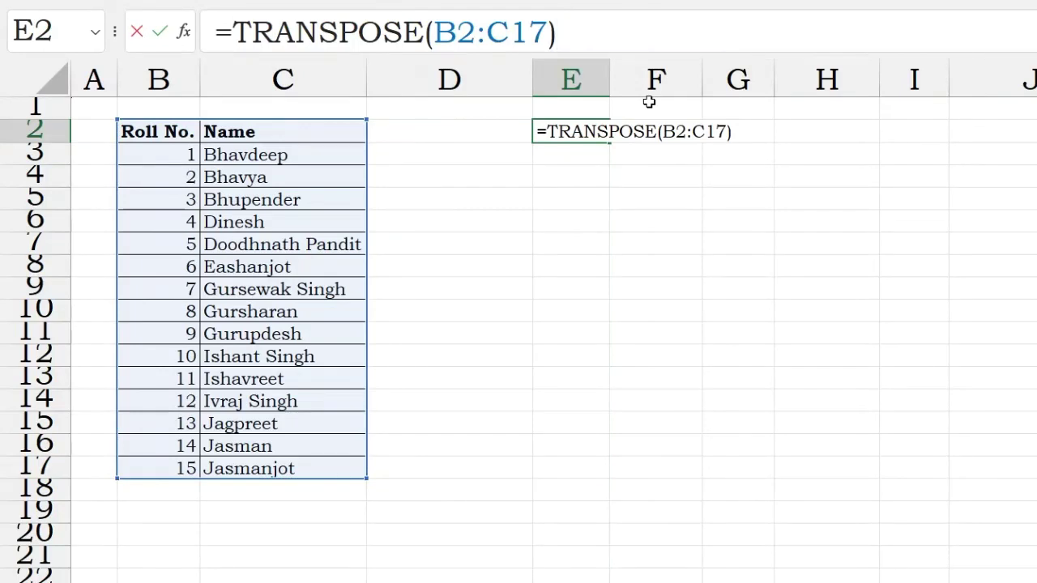
key(Return)
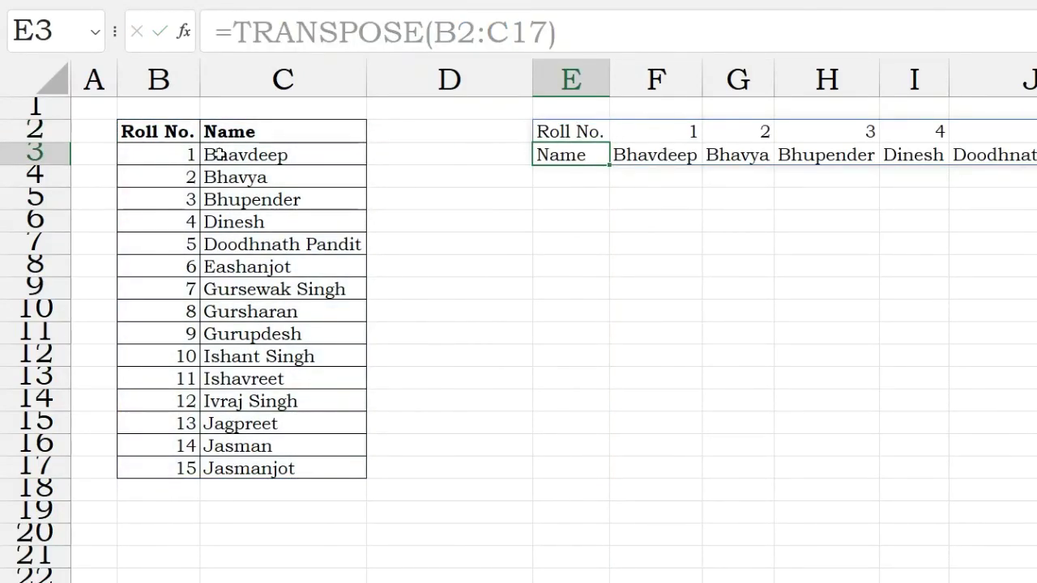
Compare the Roll No. and Name columns of the source table with the matching transposed rows 2 and 3
drag(185, 133, 183, 486)
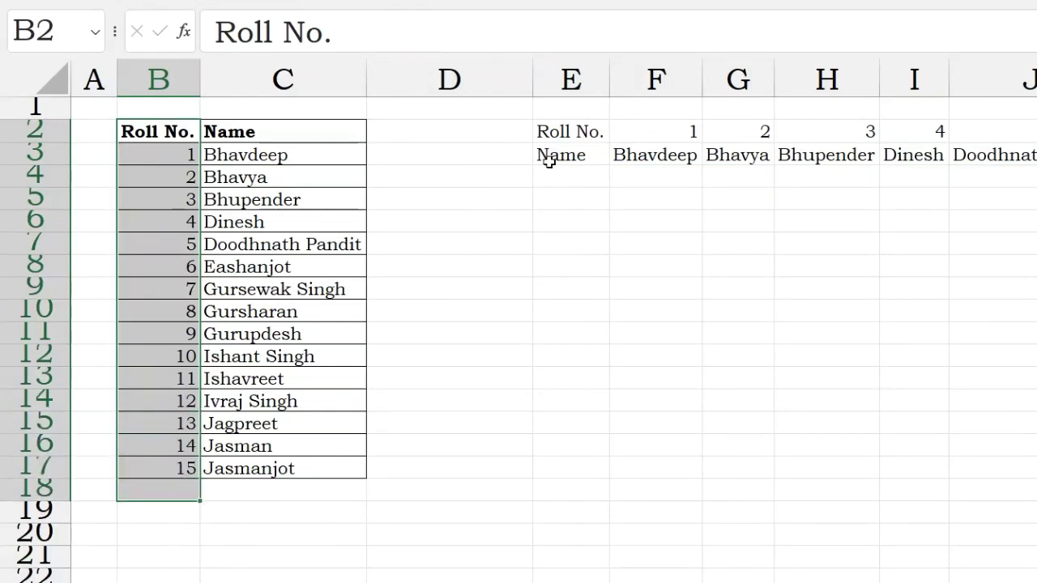
drag(553, 132, 1024, 133)
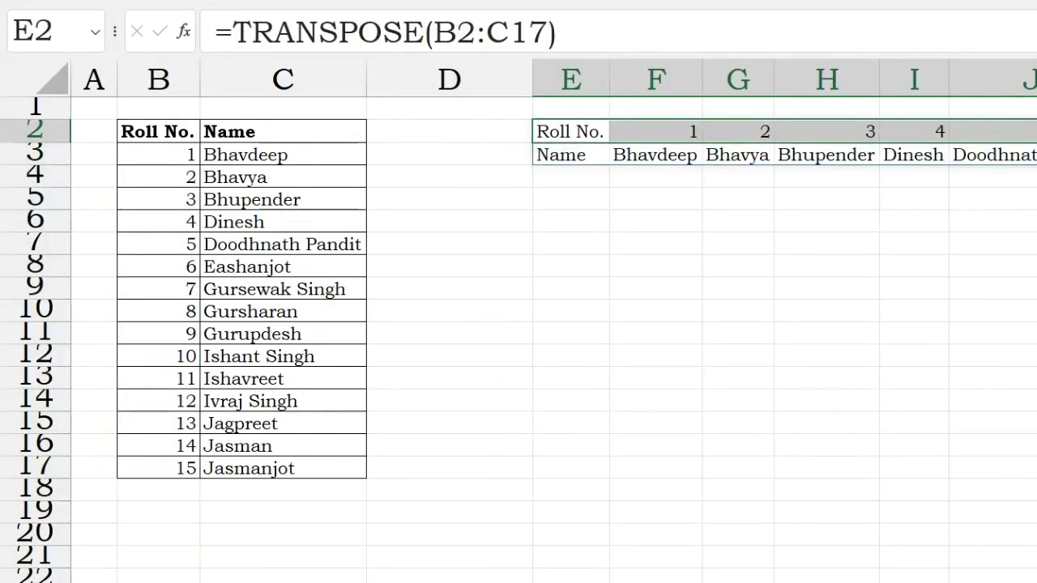
click(273, 111)
drag(273, 130, 284, 468)
drag(583, 155, 911, 160)
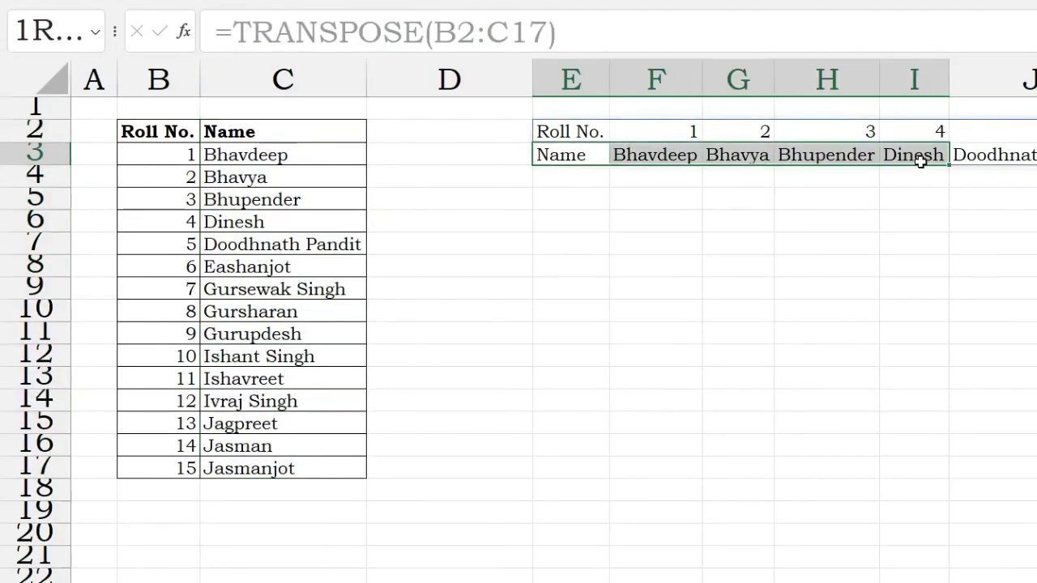
click(518, 305)
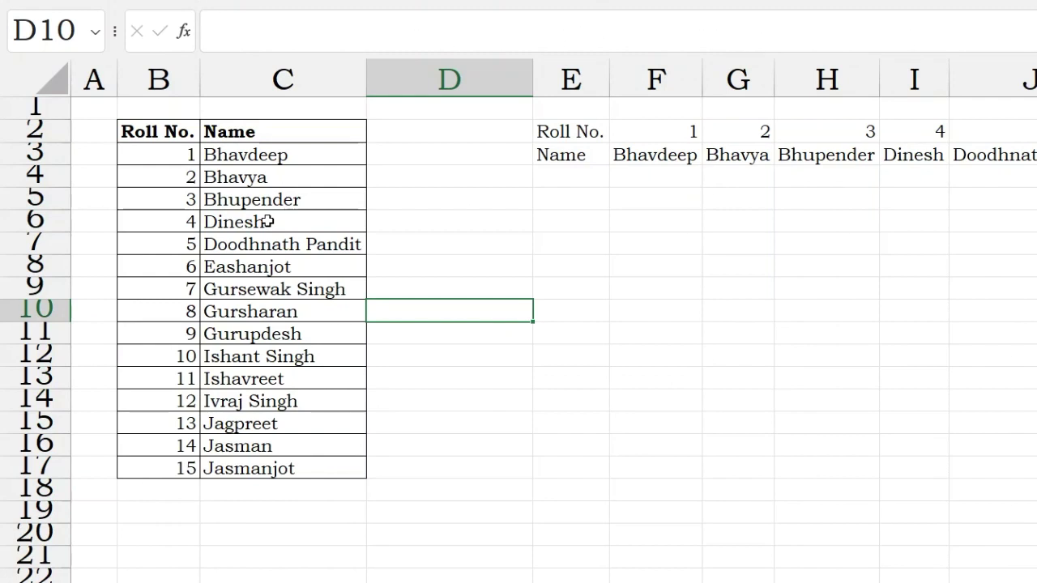
Replace the student's name for roll number 2 in cell C4 to test the link with the transposed table
click(361, 178)
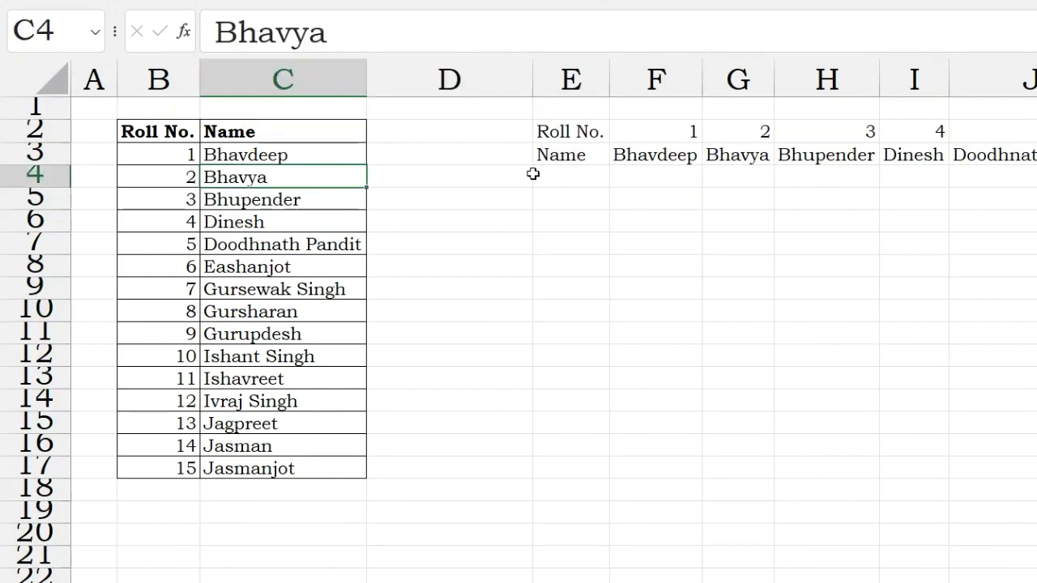
text(Gagan)
key(Return)
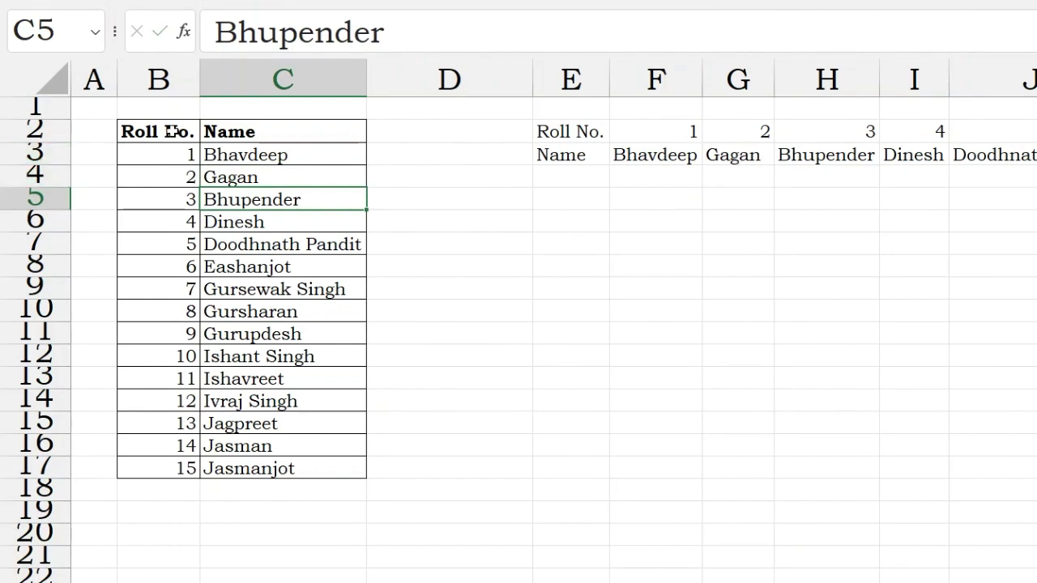
Copy the table B2:C17 and paste it at E6 as transposed values only
drag(172, 132, 272, 456)
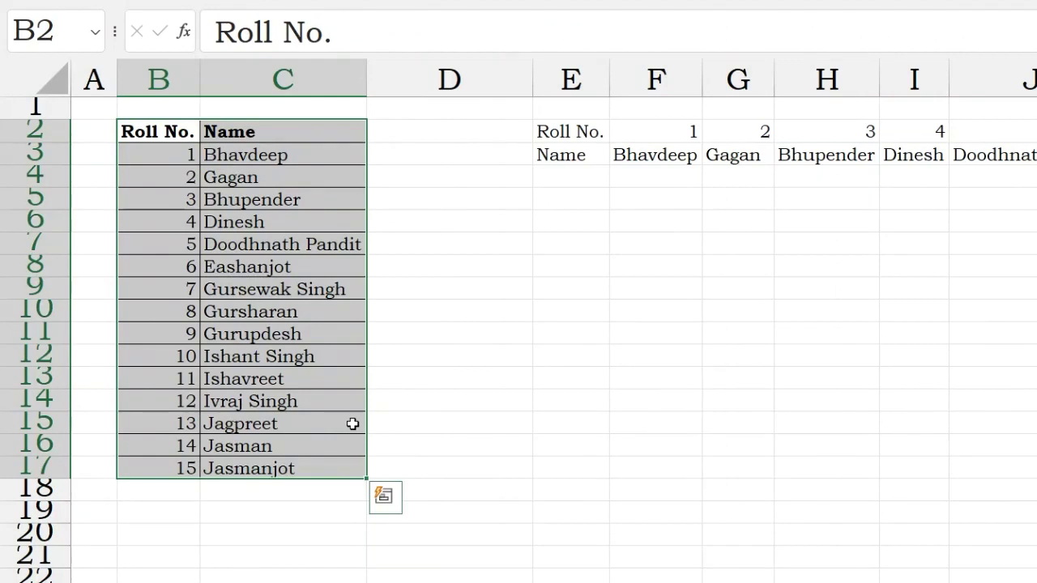
key(ctrl+c)
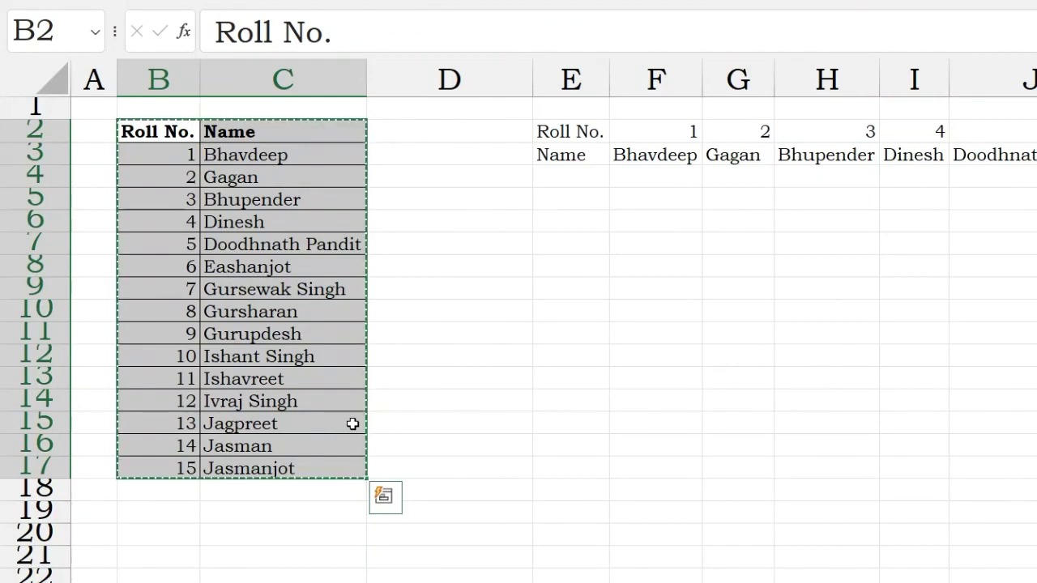
click(541, 222)
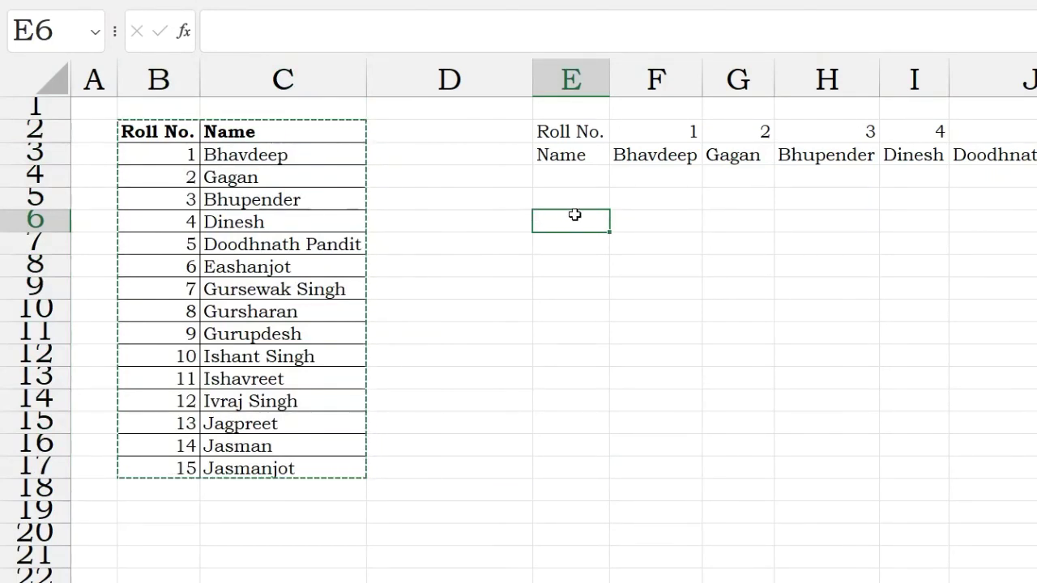
key(ctrl+alt+v)
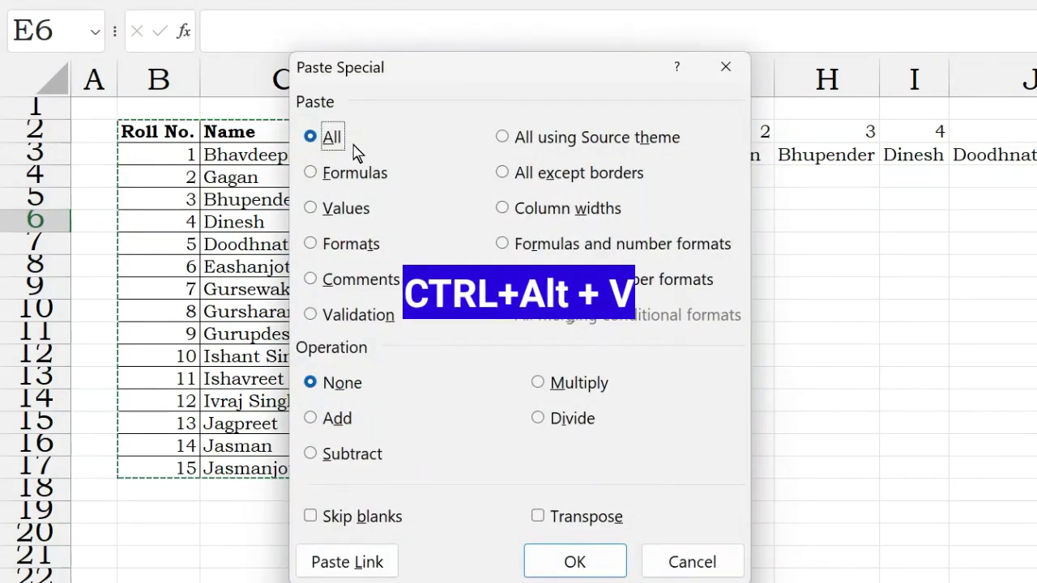
click(320, 208)
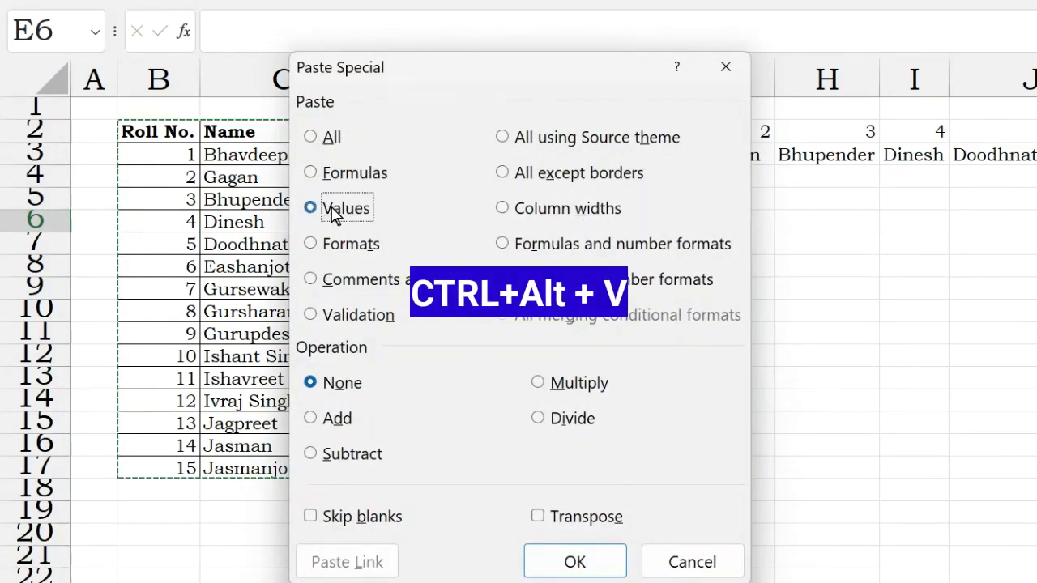
click(562, 520)
click(585, 562)
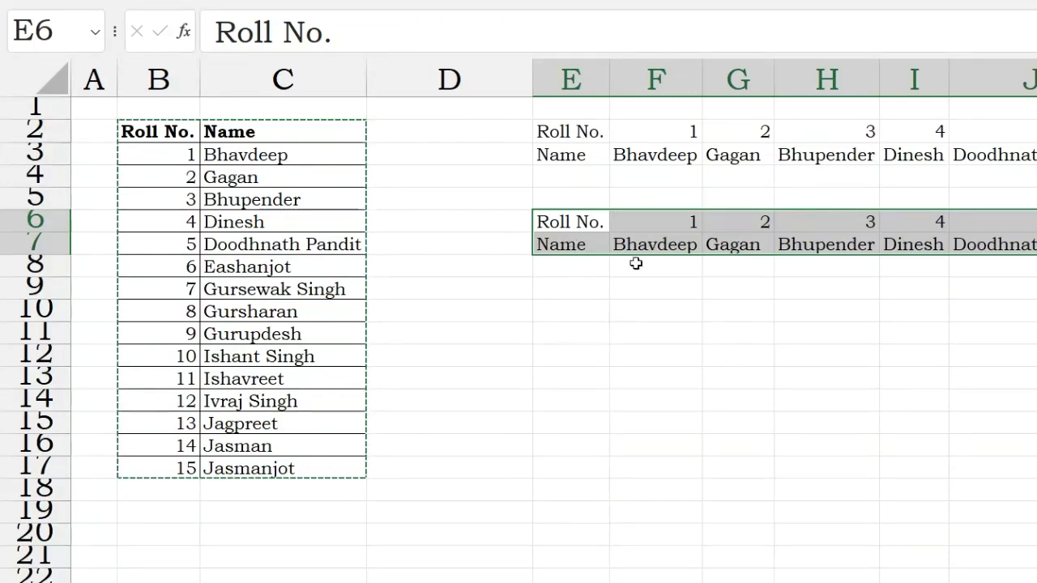
Review the formula in E2 and compare the source Name column with the transposed header row
click(582, 132)
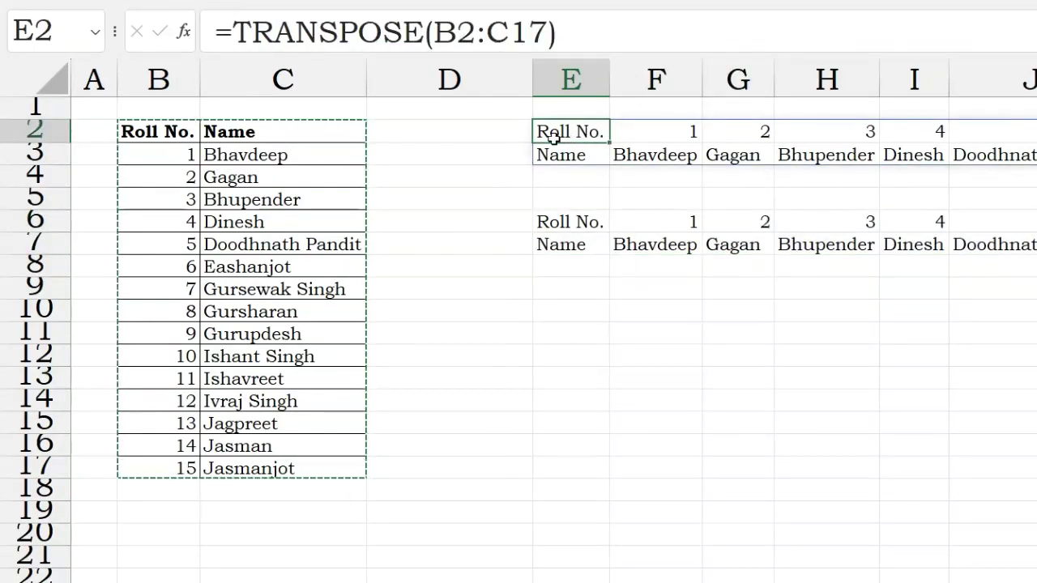
drag(263, 133, 270, 364)
drag(579, 132, 935, 124)
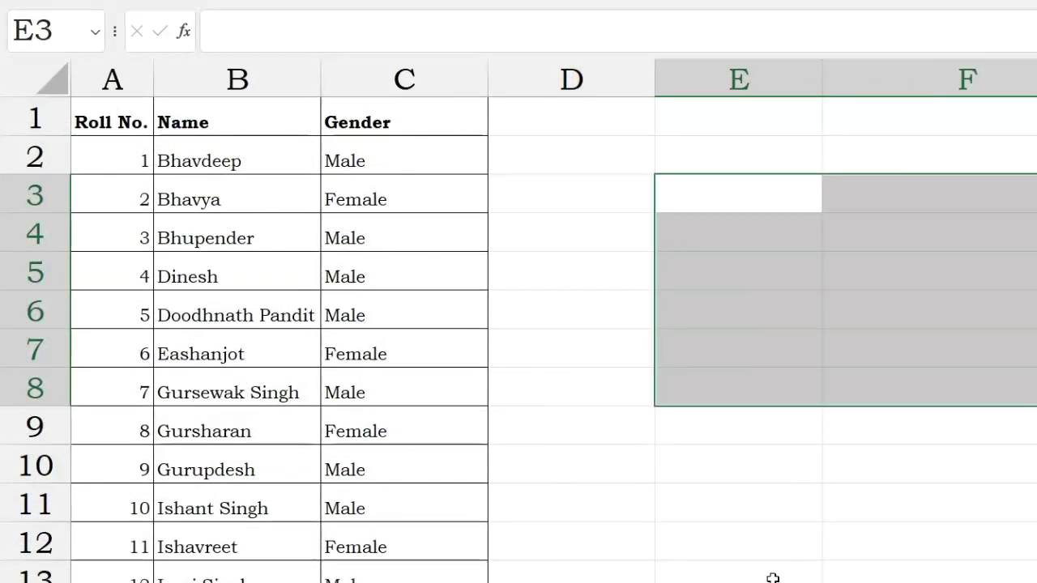
Add filters to the student table's header row and filter the Gender column to show only Male
click(775, 574)
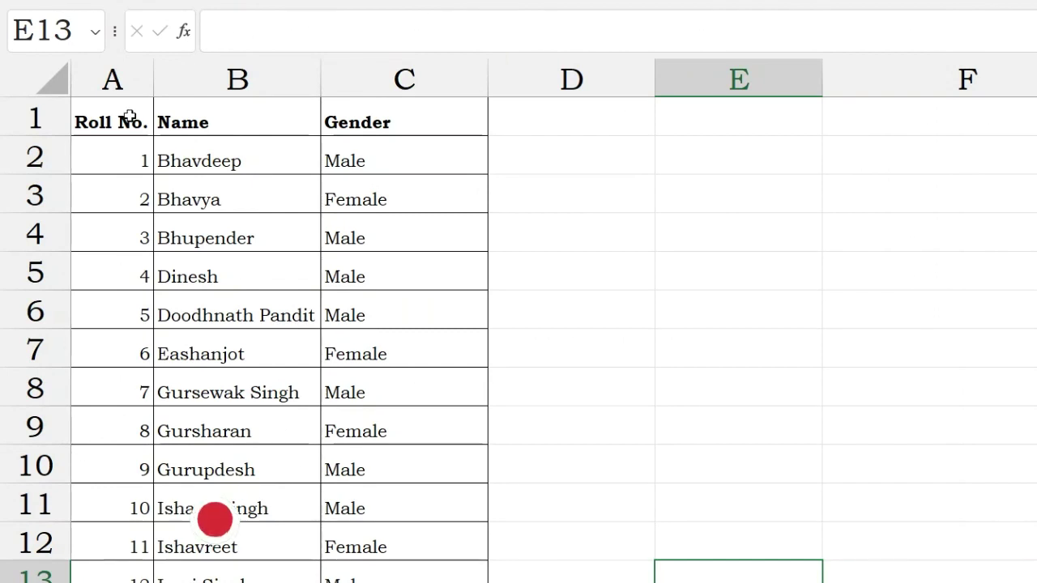
drag(127, 123, 478, 510)
click(440, 121)
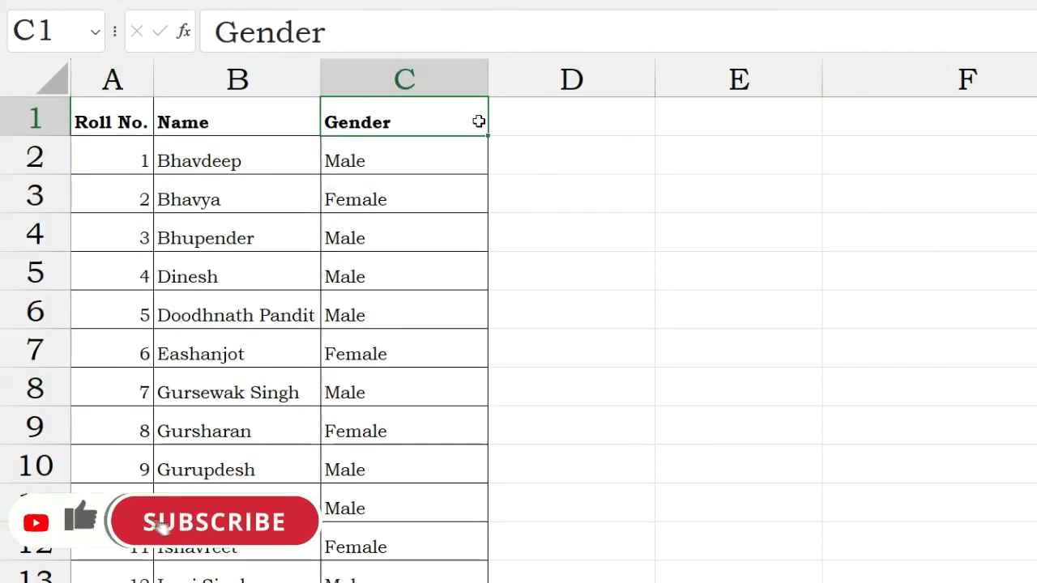
key(ctrl+shift+l)
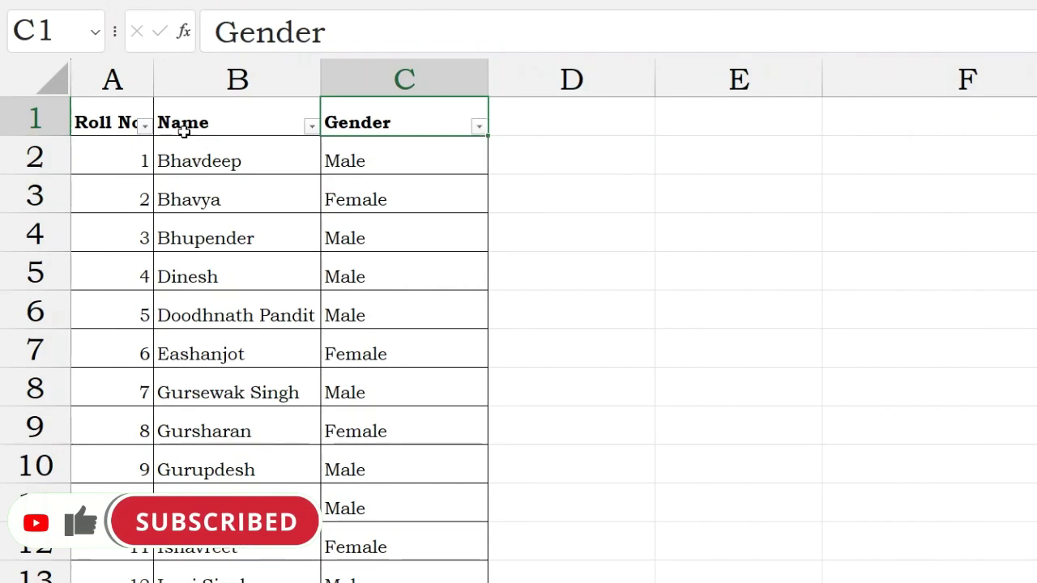
click(480, 127)
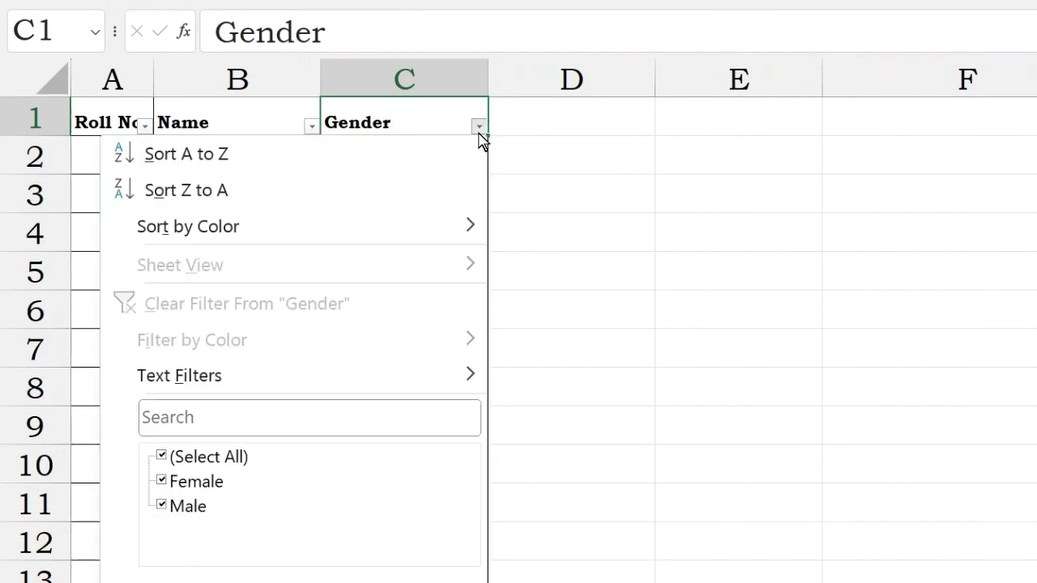
click(183, 459)
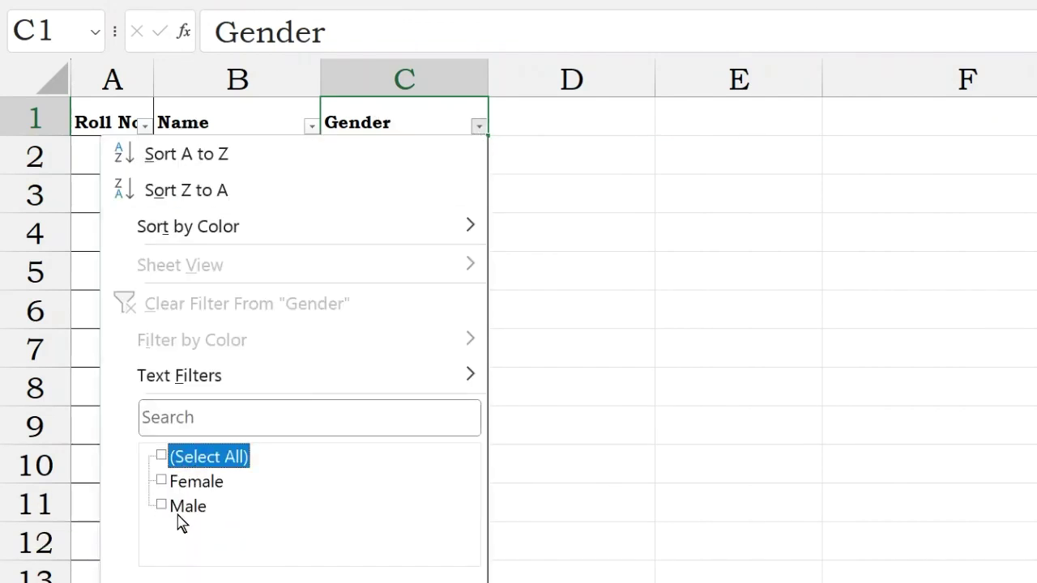
click(185, 509)
key(Return)
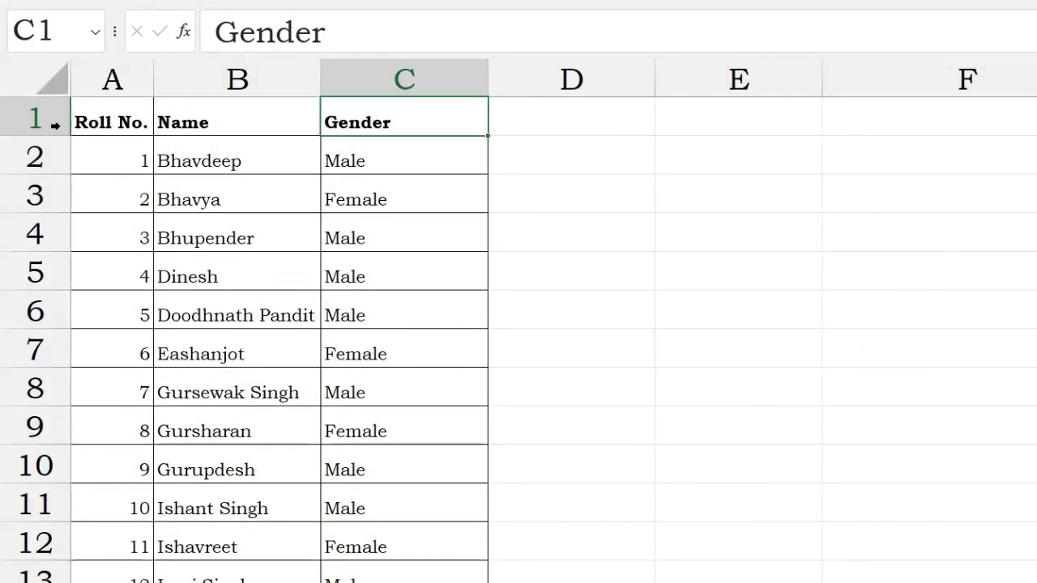
Copy the header row A1:C1 (Roll No., Name, Gender) and paste it at E3
drag(108, 122, 455, 124)
key(ctrl+c)
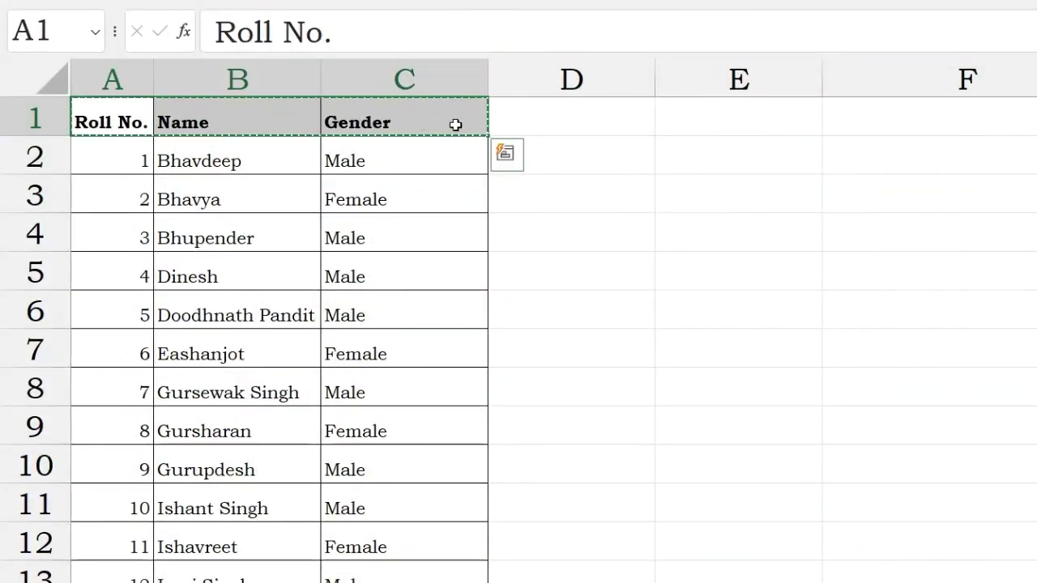
click(738, 193)
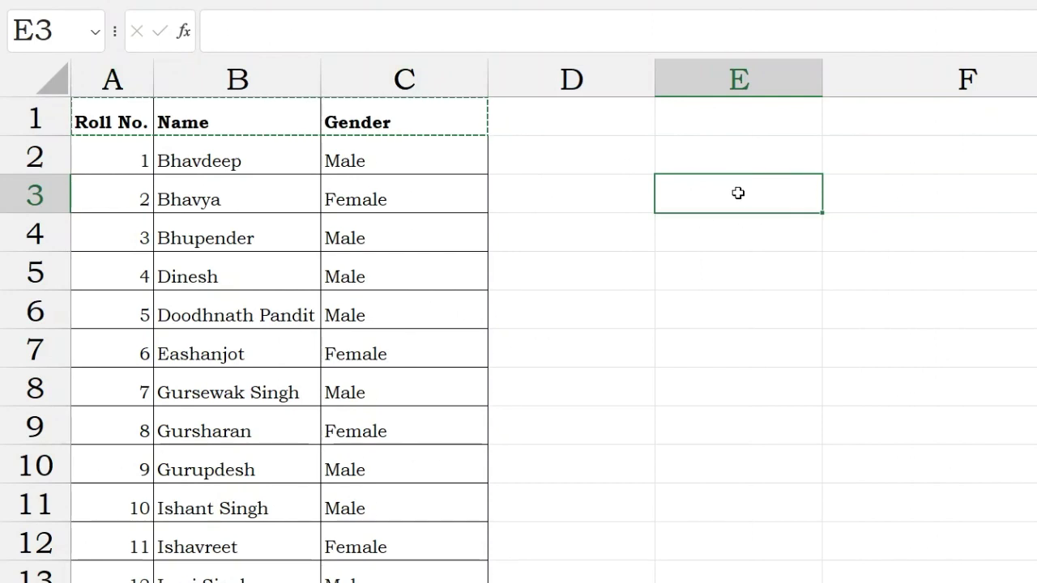
key(ctrl+v)
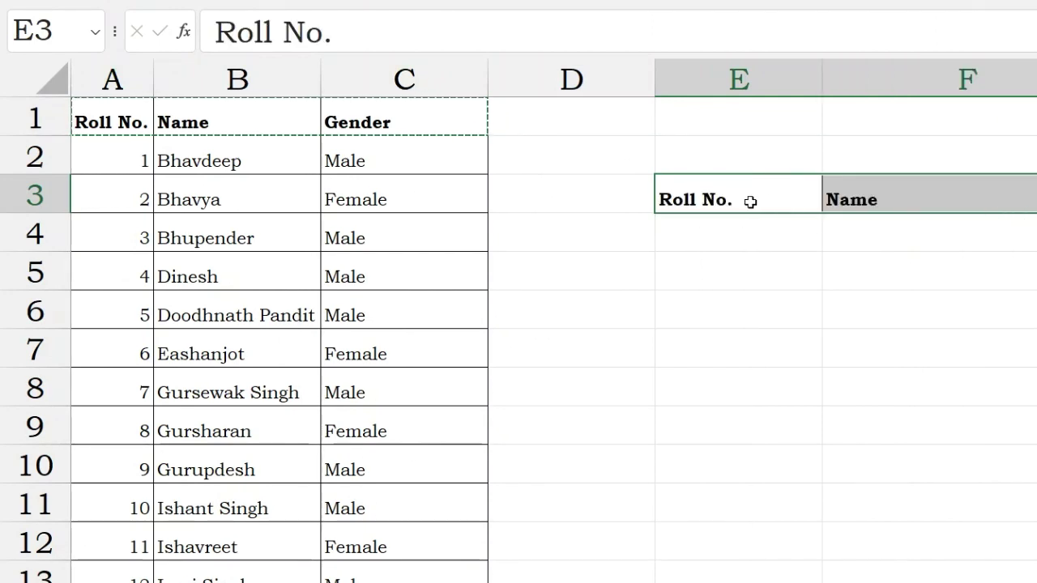
Begin a FILTER formula in E4 with the student data A2:C16 as its array
click(764, 243)
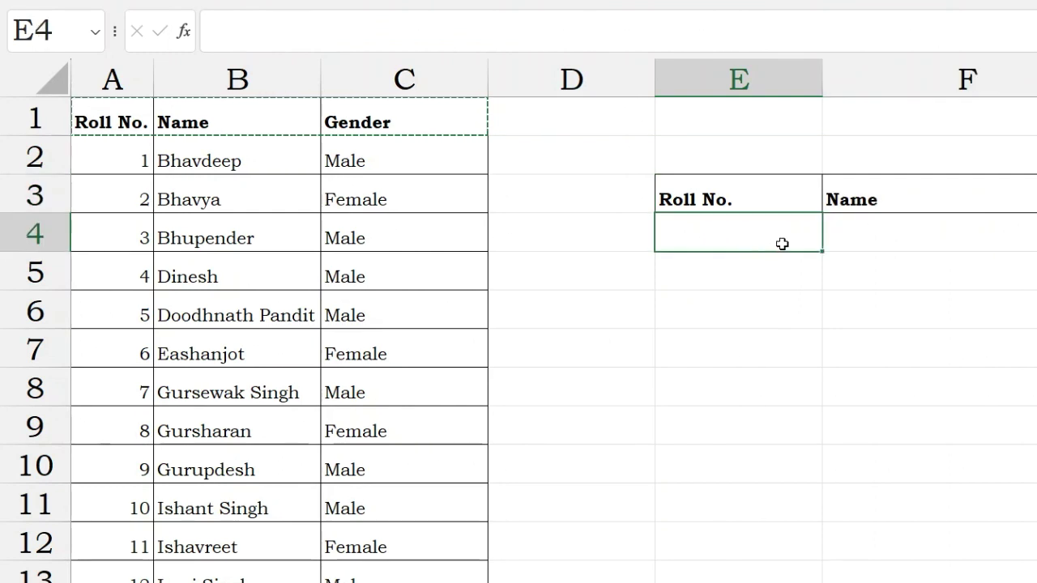
text(=f)
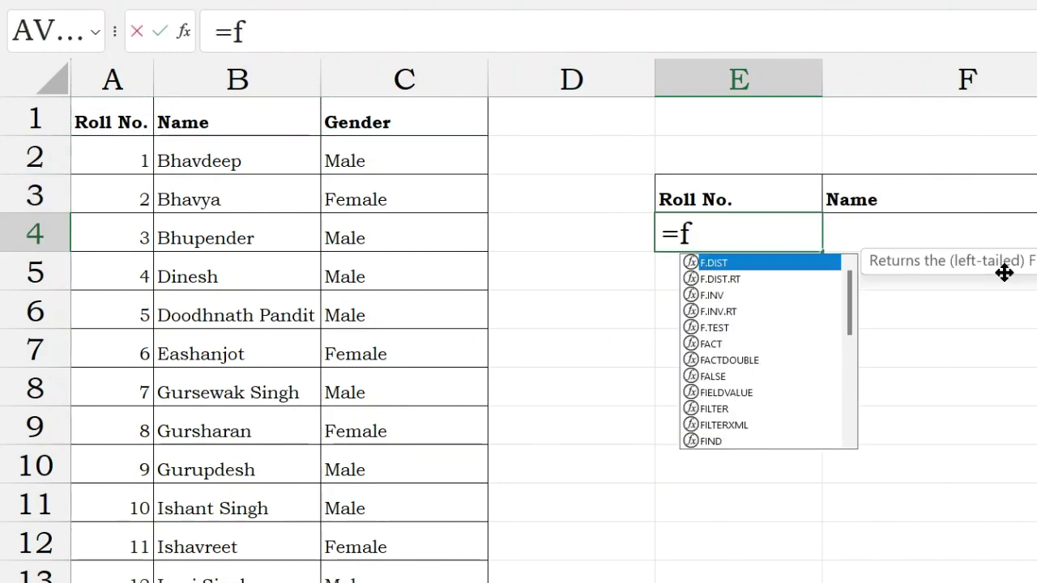
text(ilter)
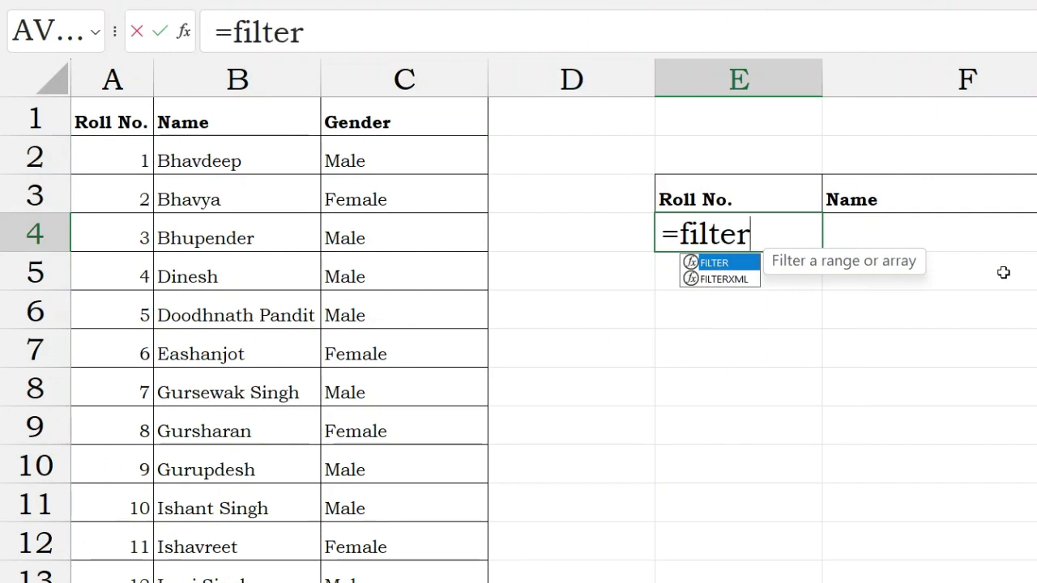
key(Tab)
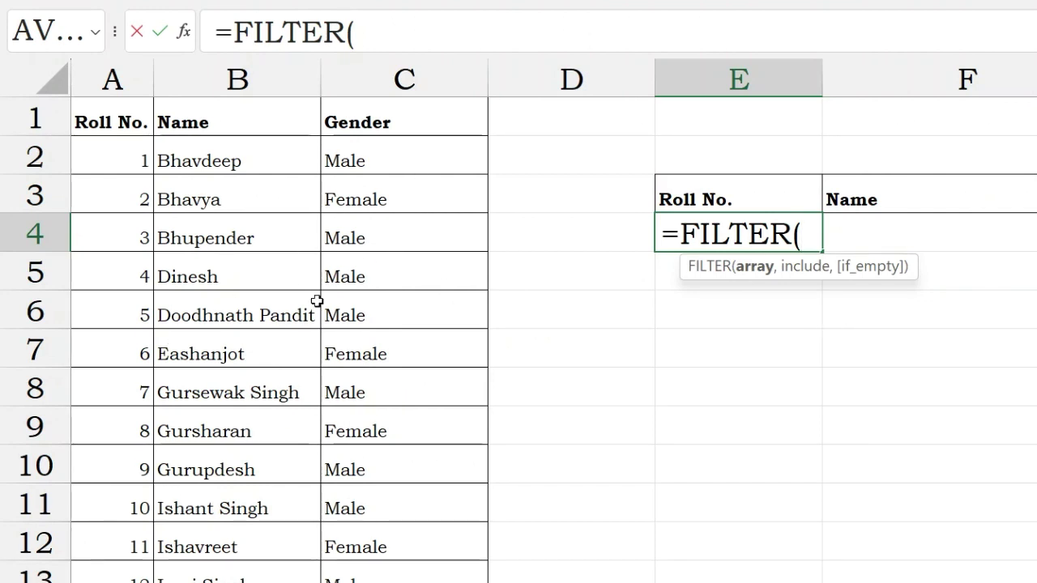
click(99, 160)
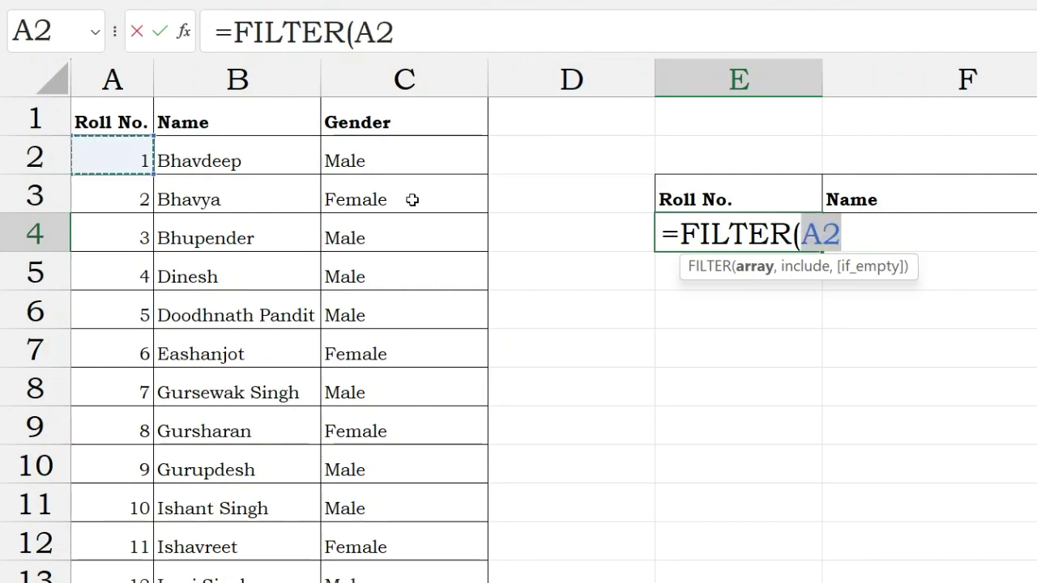
key(shift+Right)
key(shift+Right)
key(ctrl+shift+Down)
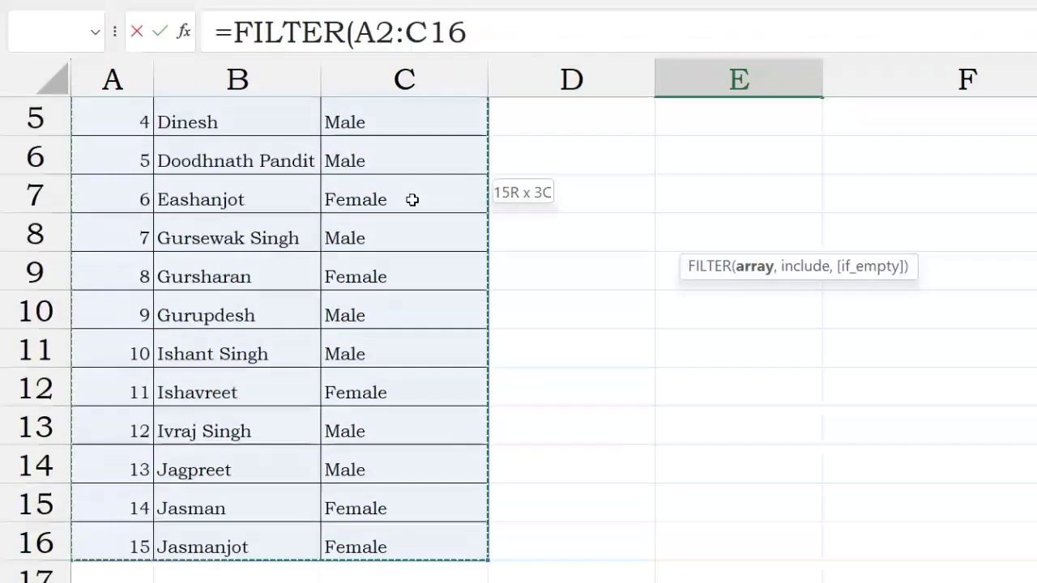
text(,)
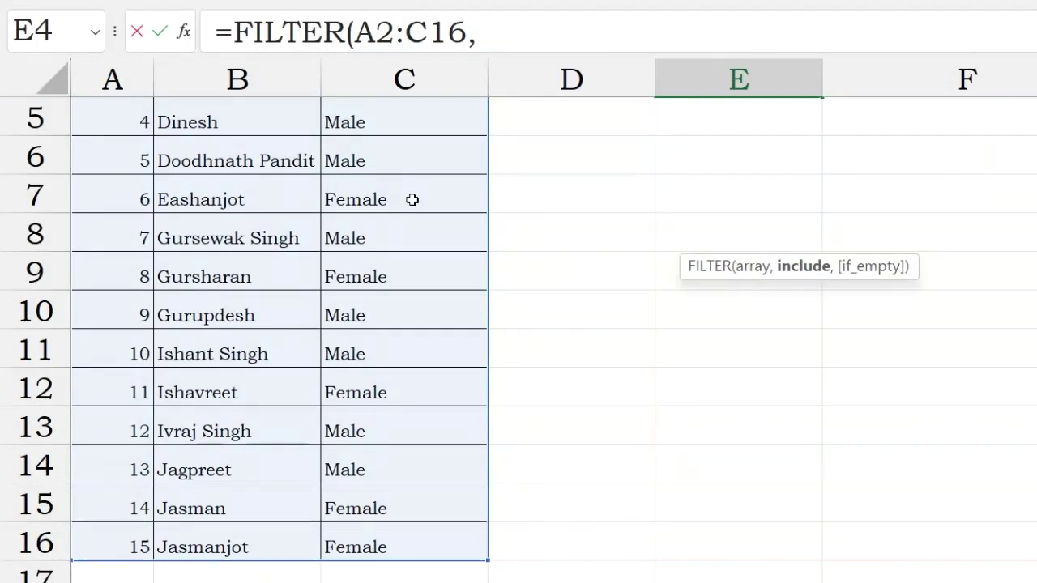
Complete the FILTER formula in E4 with the include condition C2:C16="Male"
scroll(405, 201, up, 2)
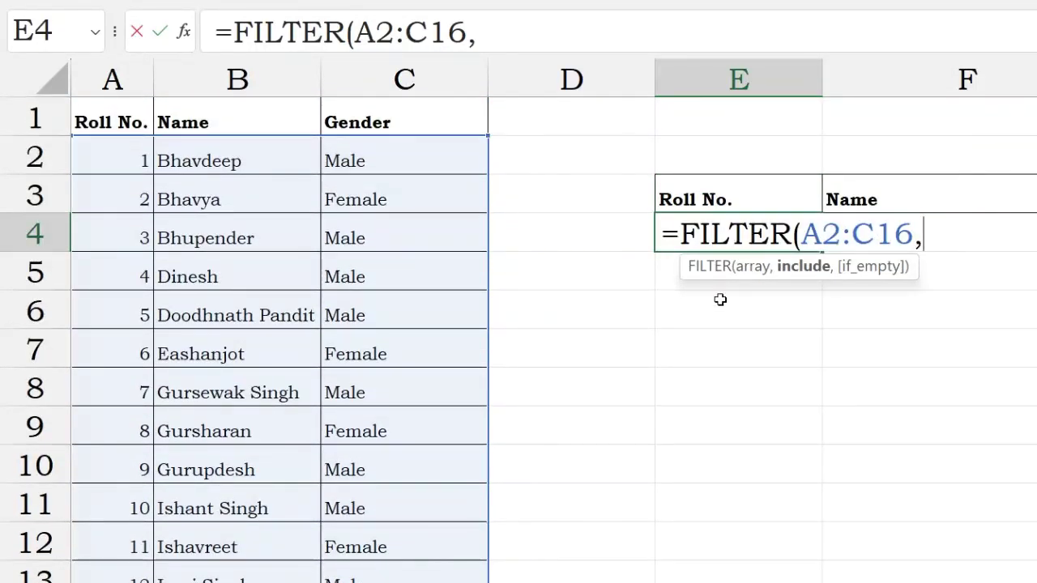
click(358, 156)
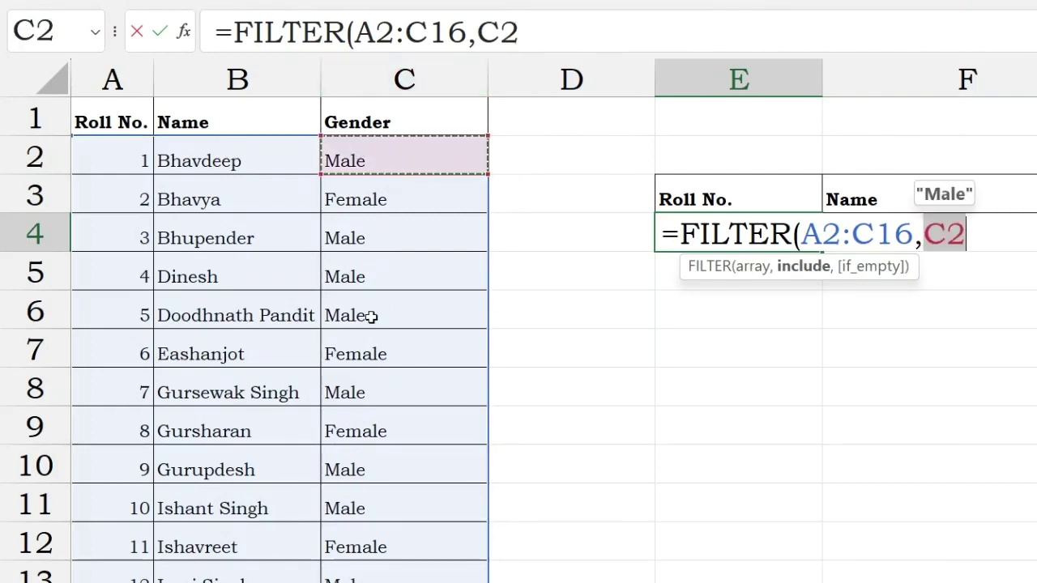
key(ctrl+shift+Down)
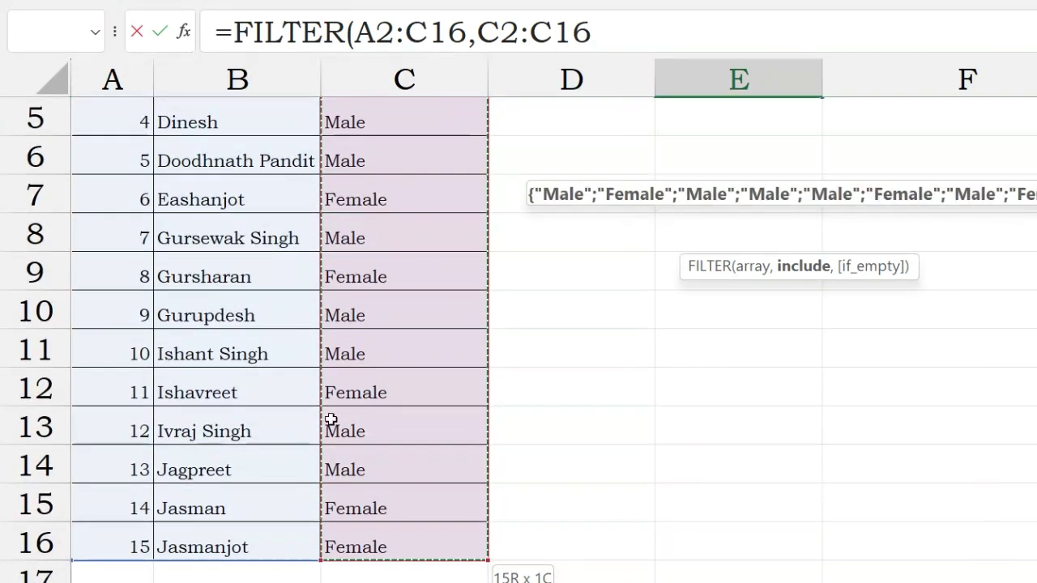
scroll(322, 571, up, 1)
scroll(322, 571, up, 3)
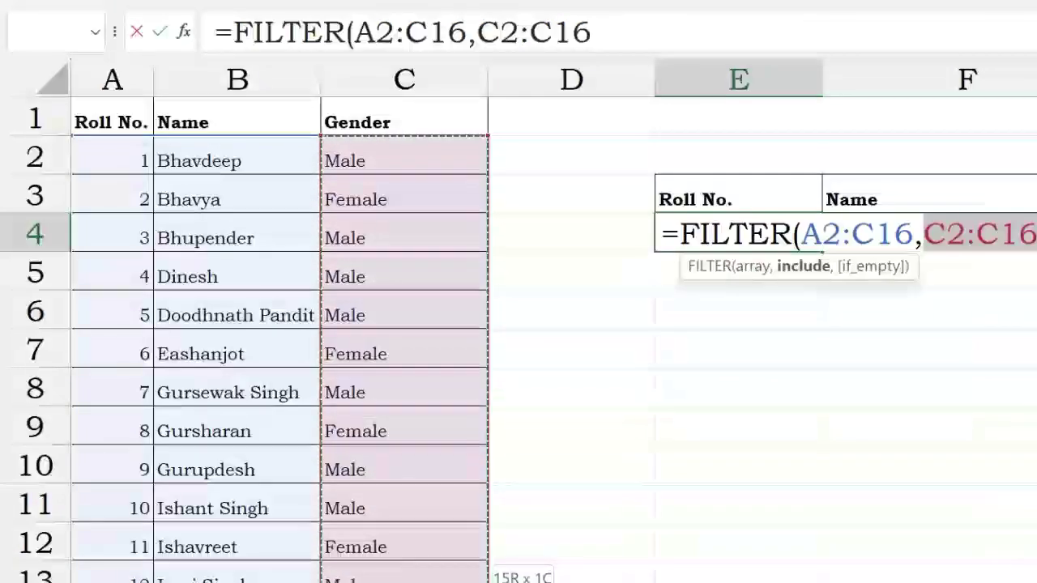
click(655, 30)
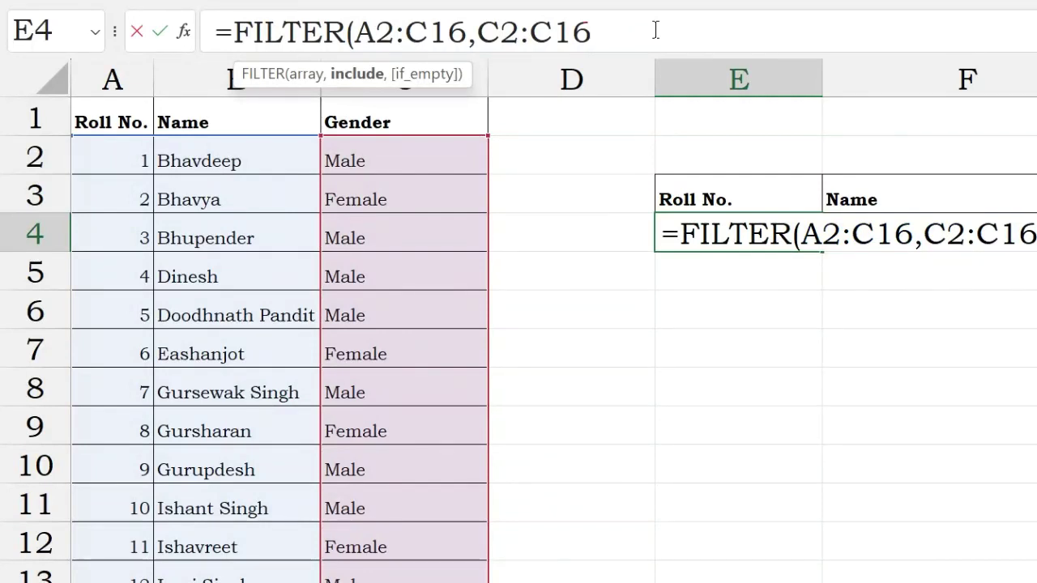
text(=")
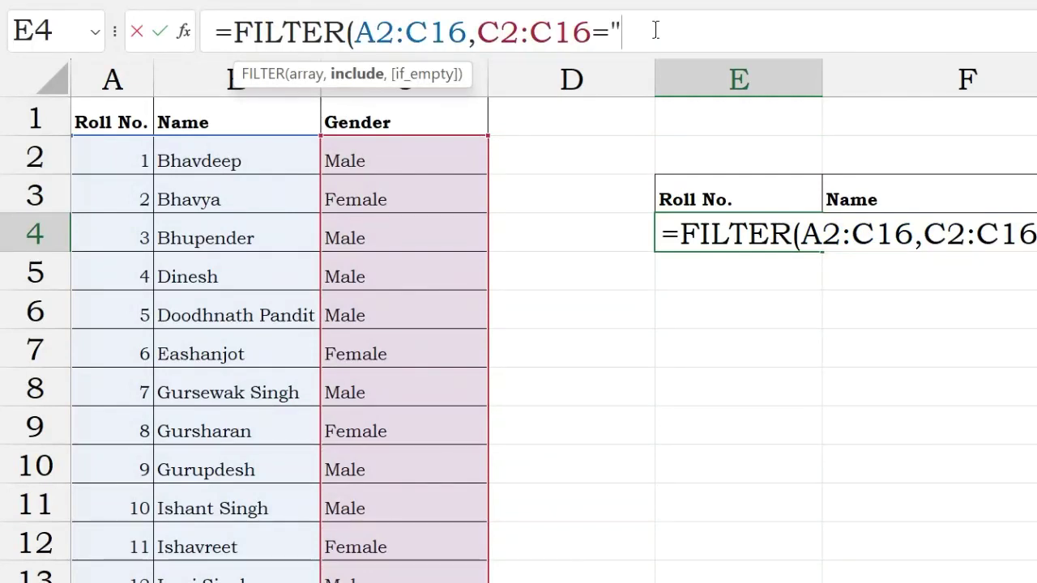
text(Male)
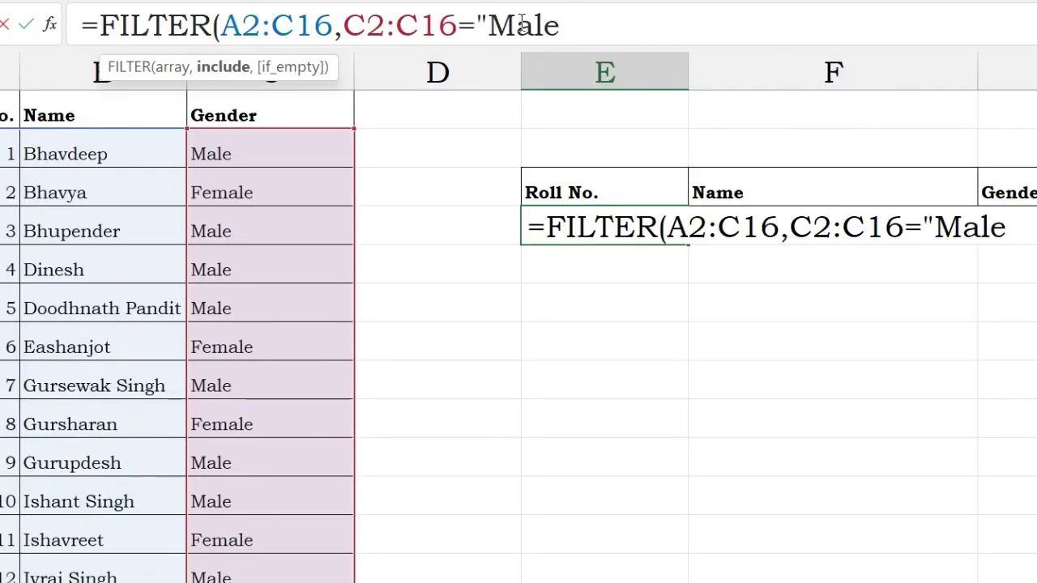
text("))
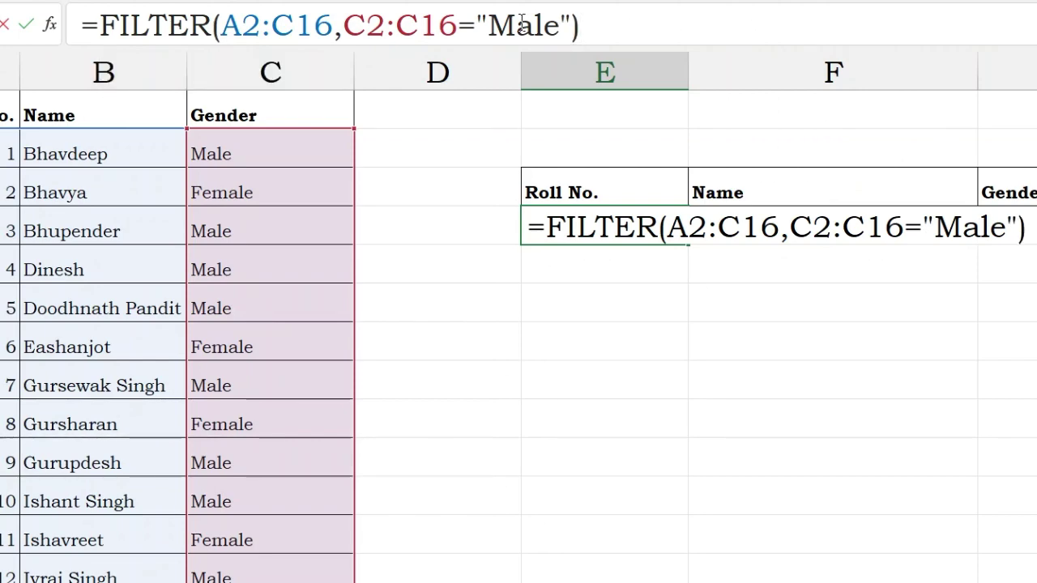
key(Return)
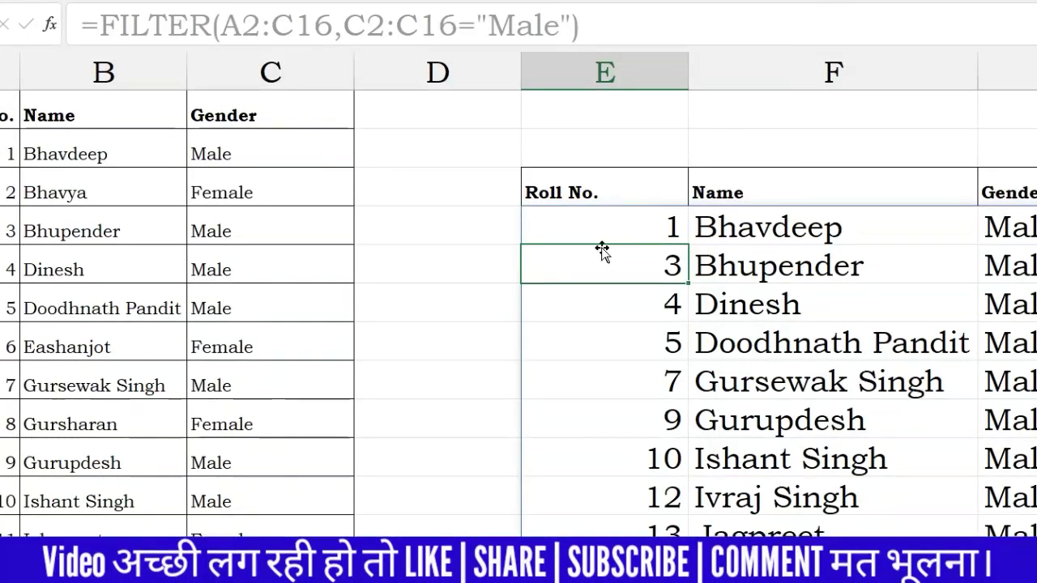
Change the criterion in E4's FILTER formula to "FeMale" and highlight the filtered rows
click(510, 34)
click(664, 223)
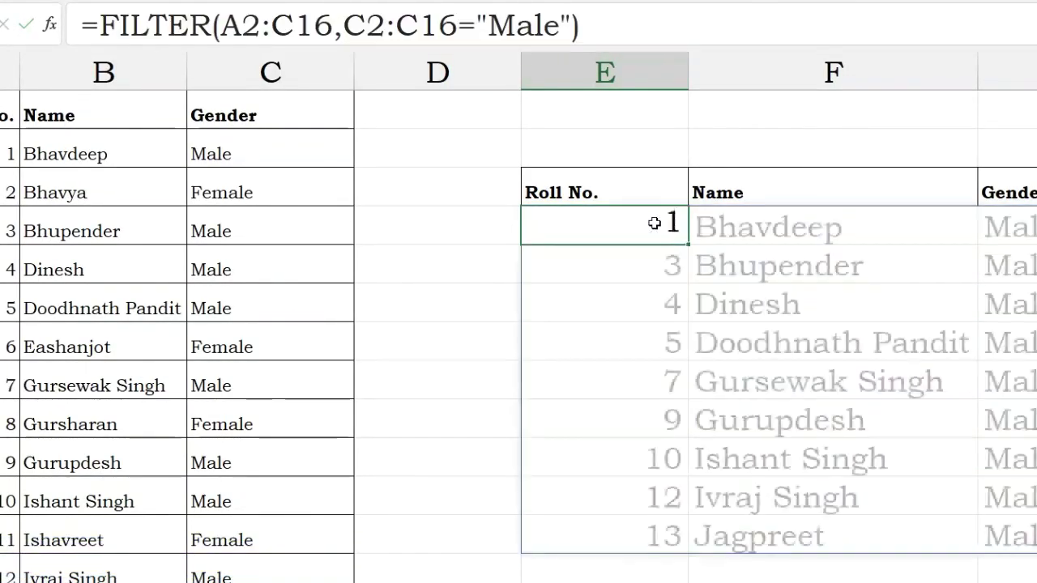
click(489, 26)
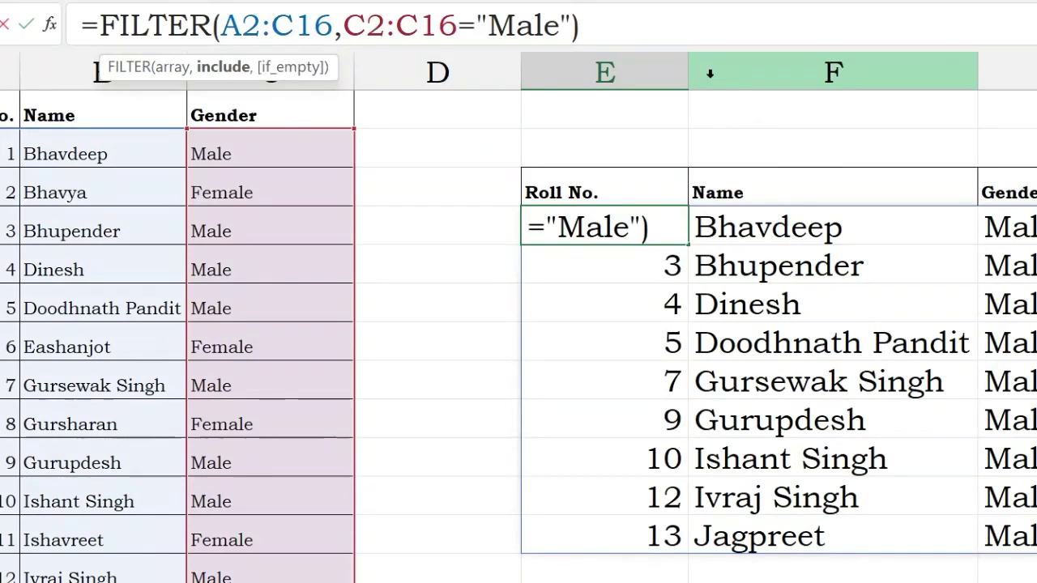
text(Fe)
key(Return)
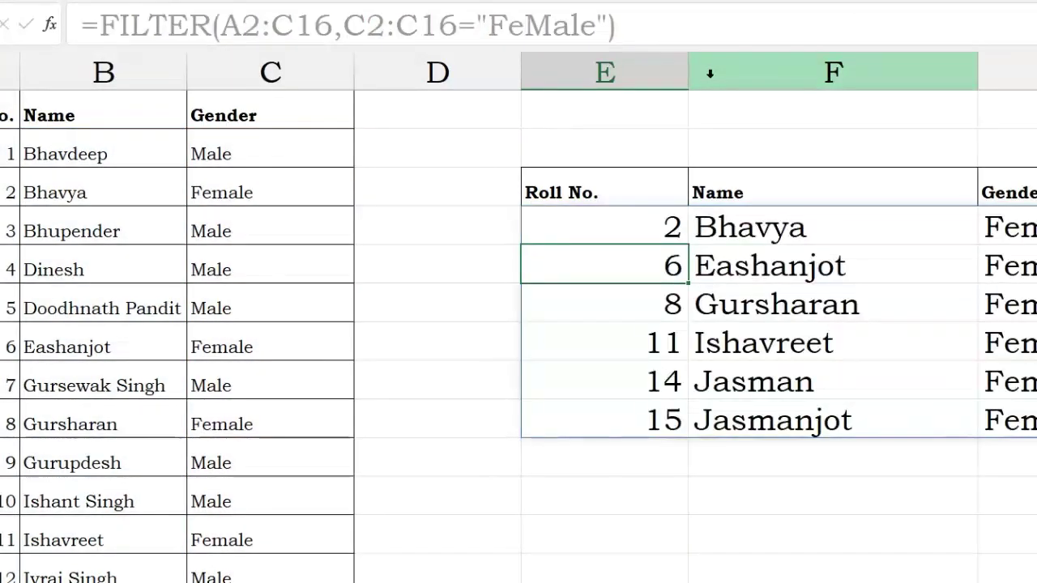
mouse_move(1005, 226)
mouse_down()
mouse_move(1004, 429)
mouse_move(603, 436)
mouse_move(606, 420)
mouse_up()
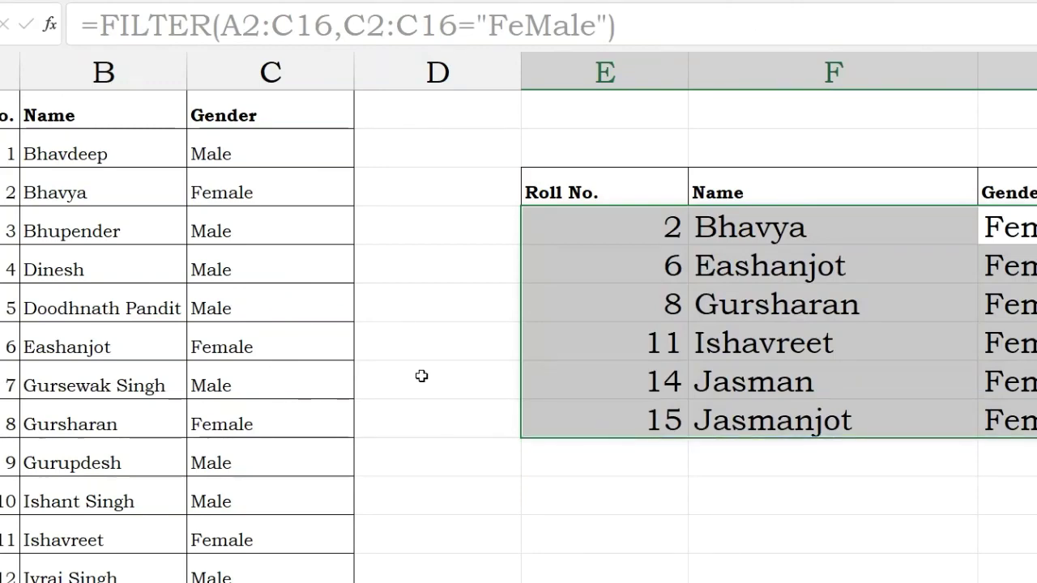
Set the gender of roll number 2 in C3 to Male and check the filtered list against the source row
click(276, 195)
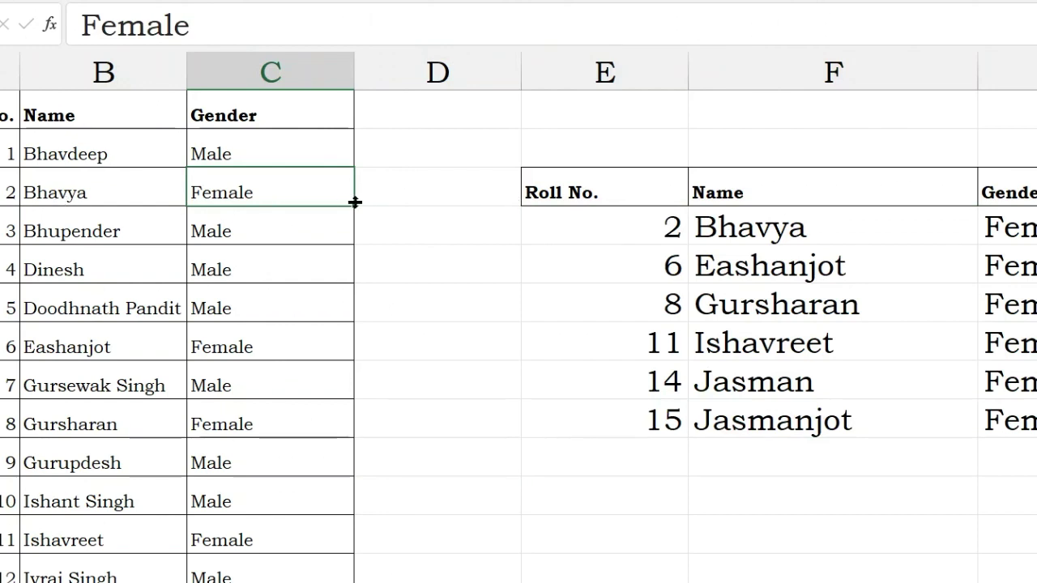
text(Male)
key(Return)
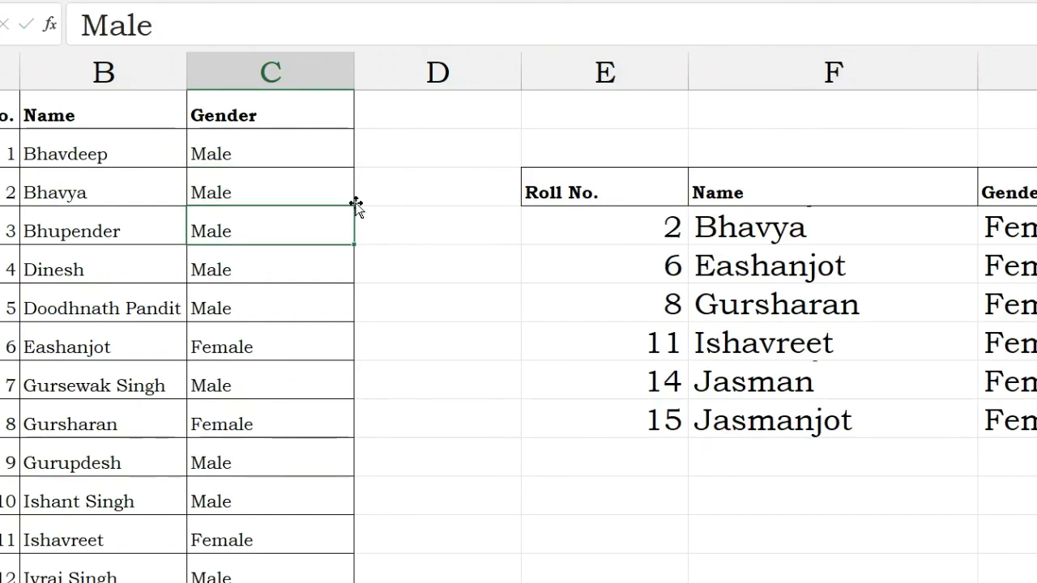
click(59, 191)
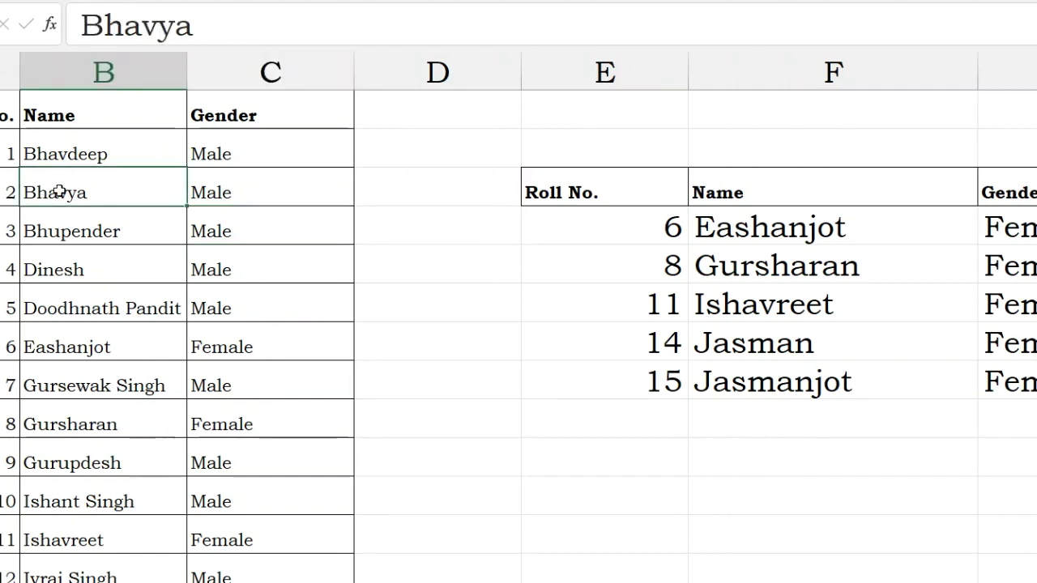
drag(60, 191, 345, 198)
drag(635, 237, 984, 416)
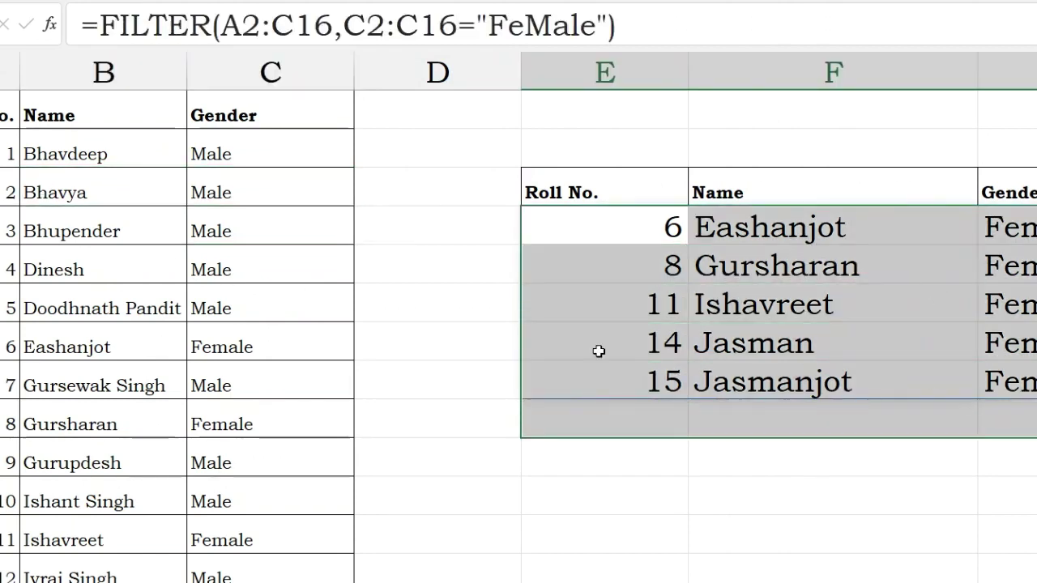
click(614, 484)
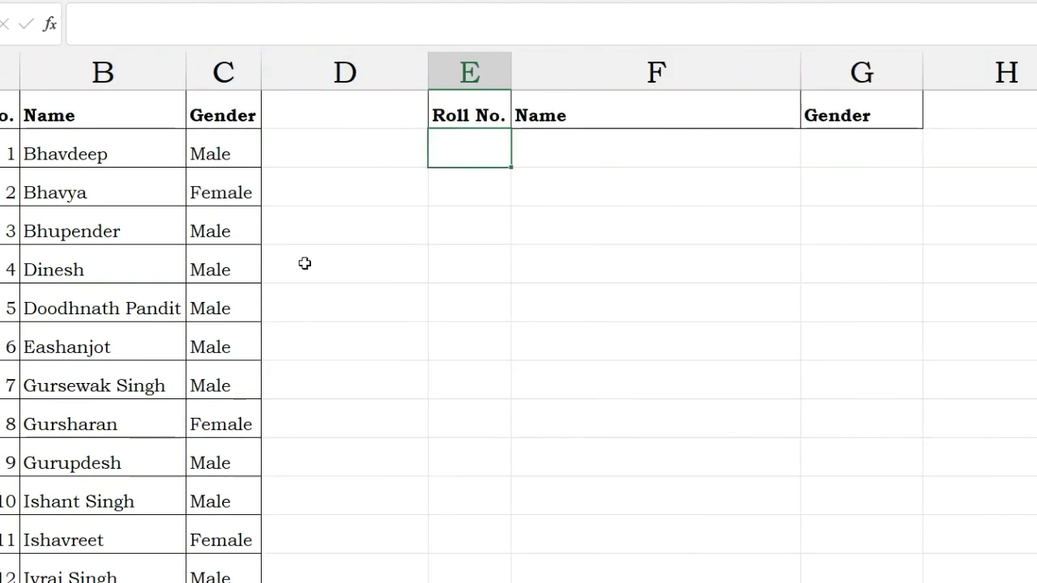
Examine the built-in sort options for the Gender column without applying any of them
drag(207, 148, 223, 425)
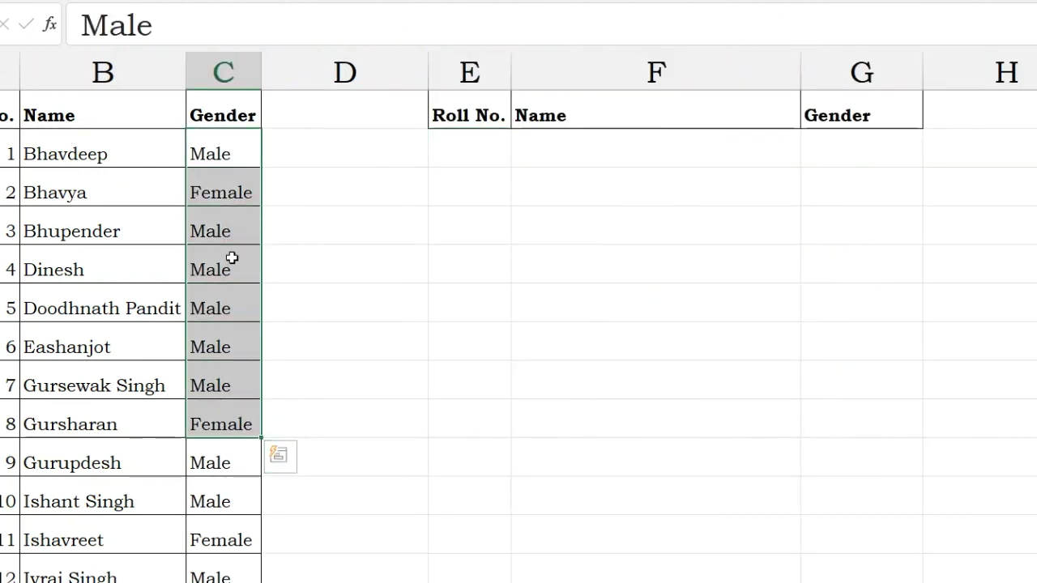
right_click(241, 160)
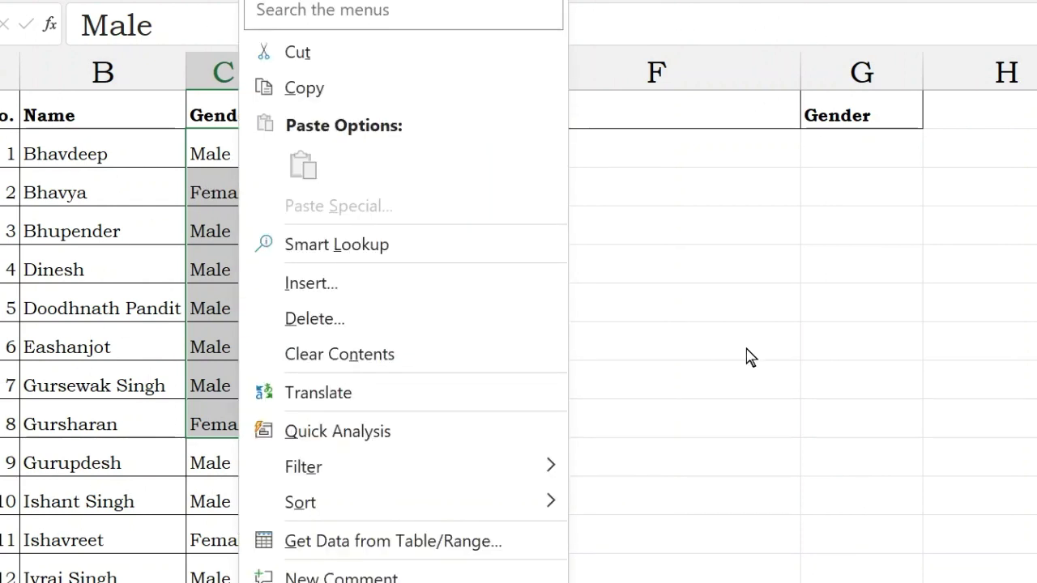
key(Escape)
click(207, 144)
right_click(209, 154)
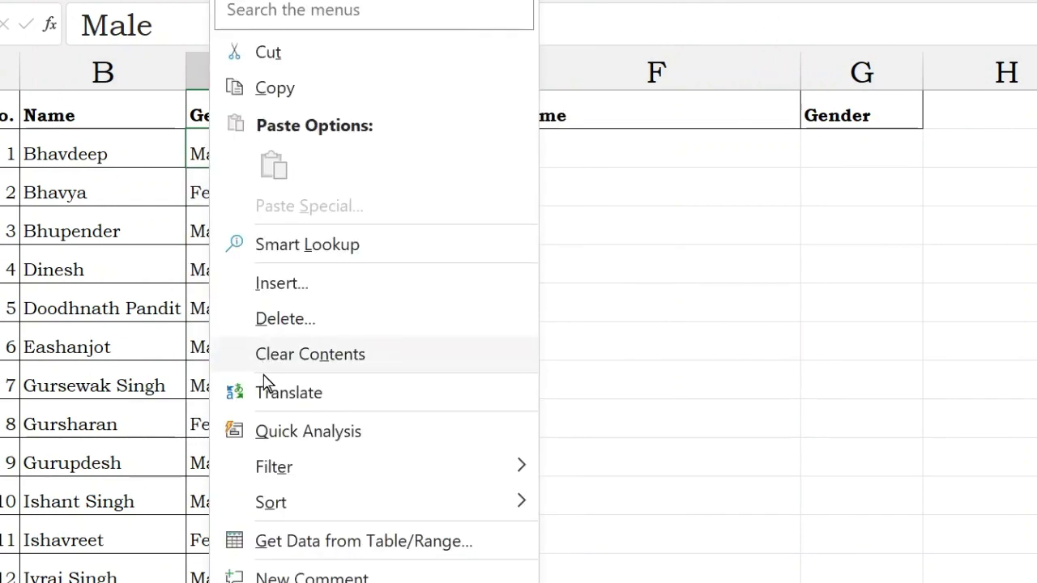
mouse_move(292, 509)
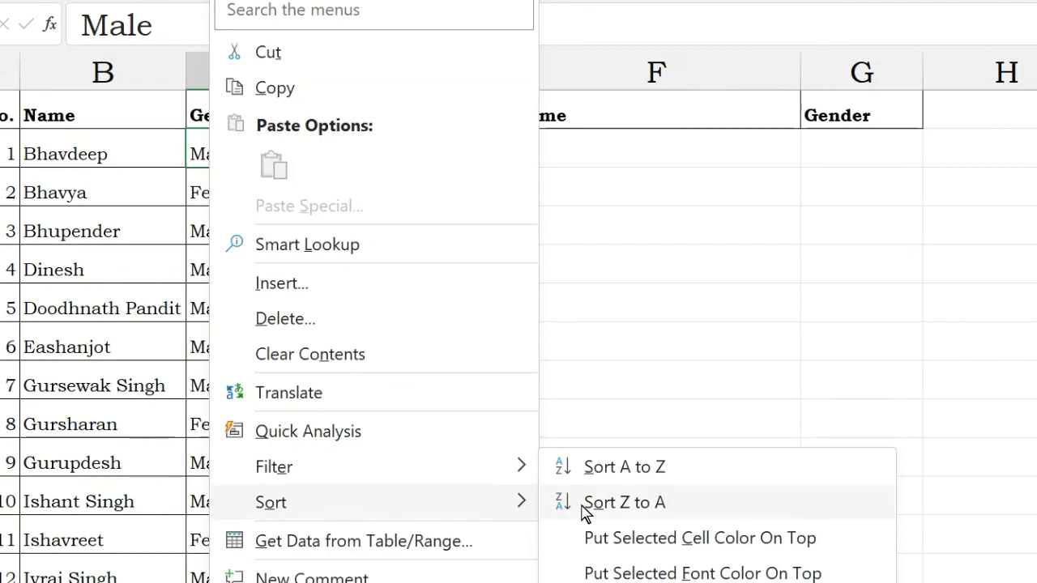
click(753, 324)
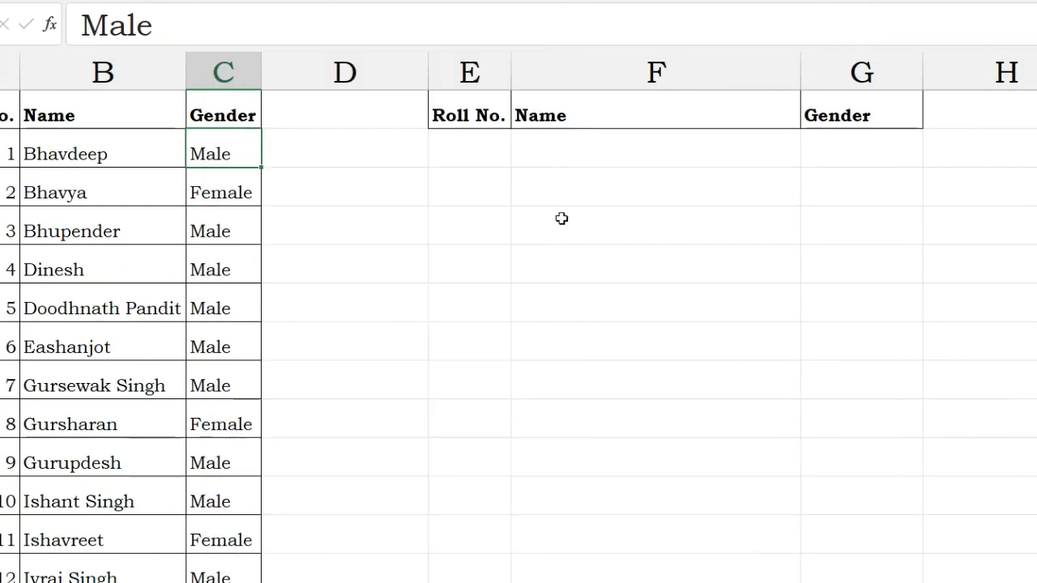
Begin a SORT formula in E2 with the student data A2:C16 as its array
click(473, 156)
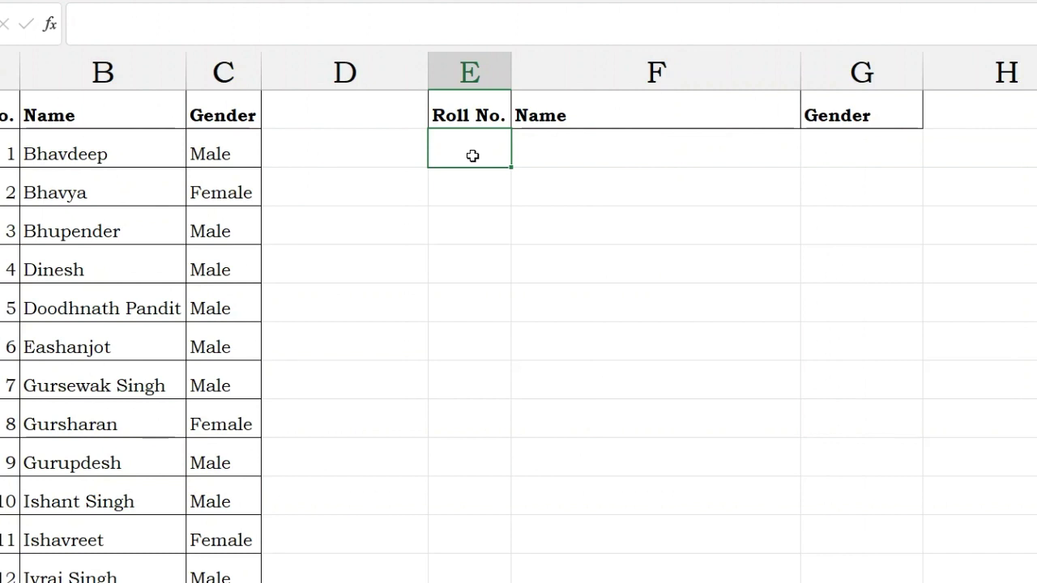
text(=f)
key(BackSpace)
text(sor)
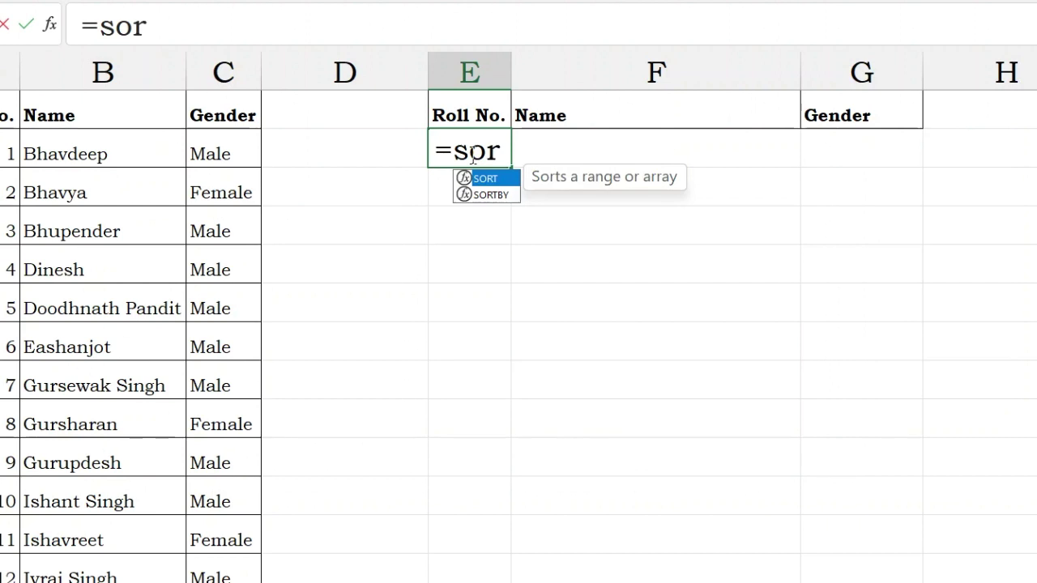
key(Tab)
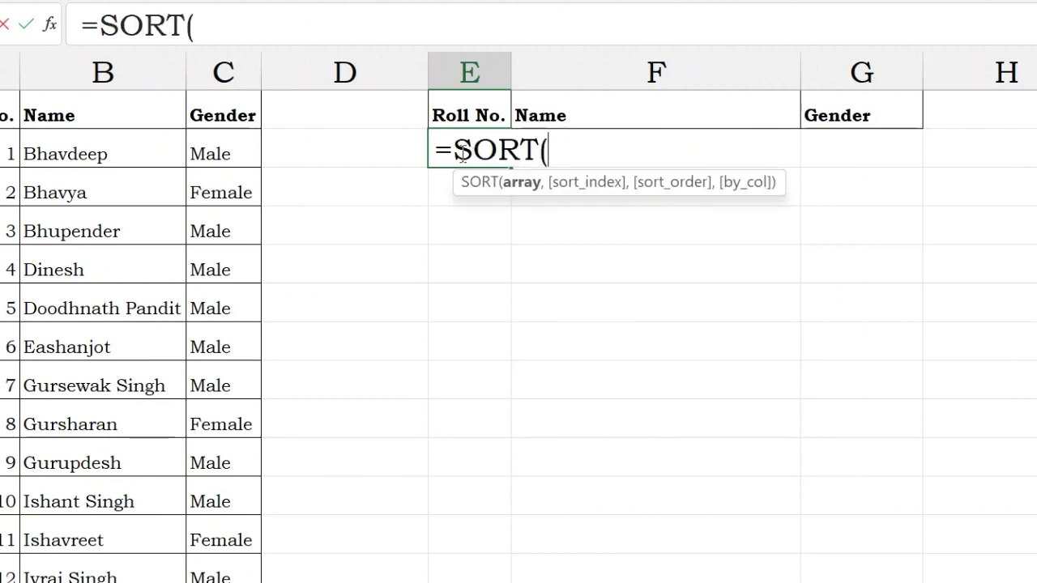
click(238, 30)
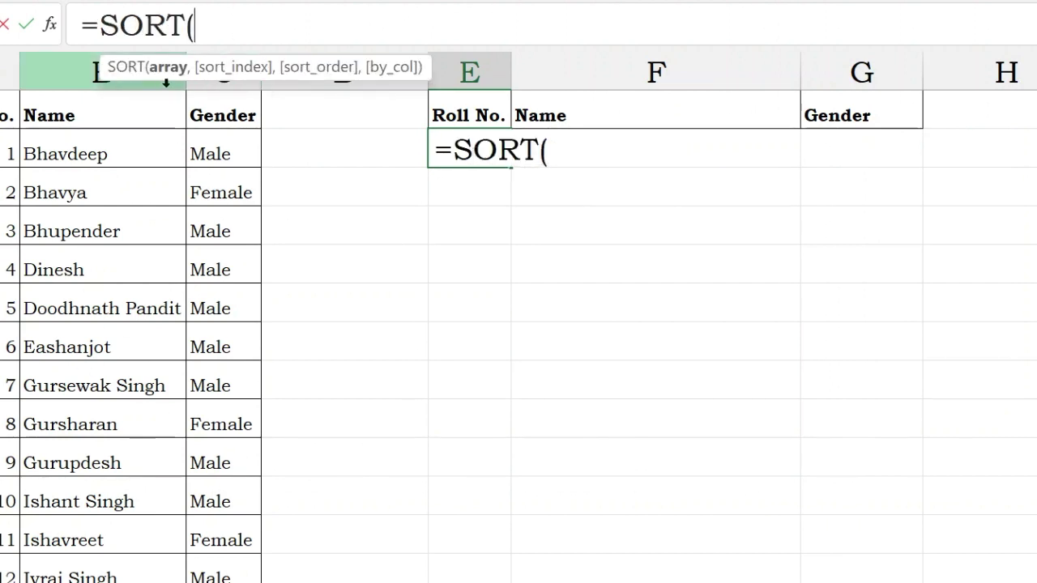
key(ctrl+Left)
key(ctrl+Left)
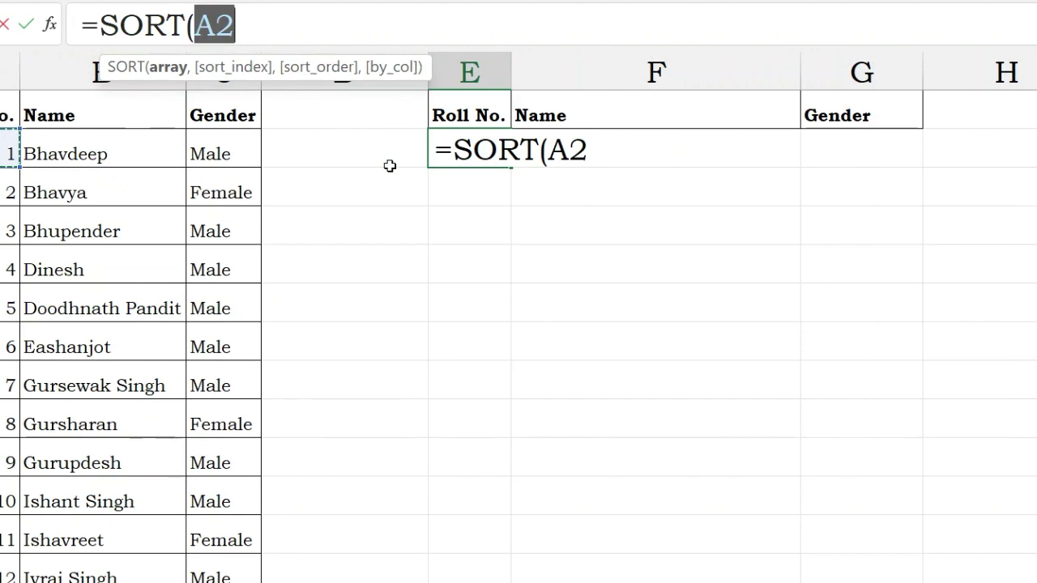
key(ctrl+shift+Right)
key(ctrl+shift+Down)
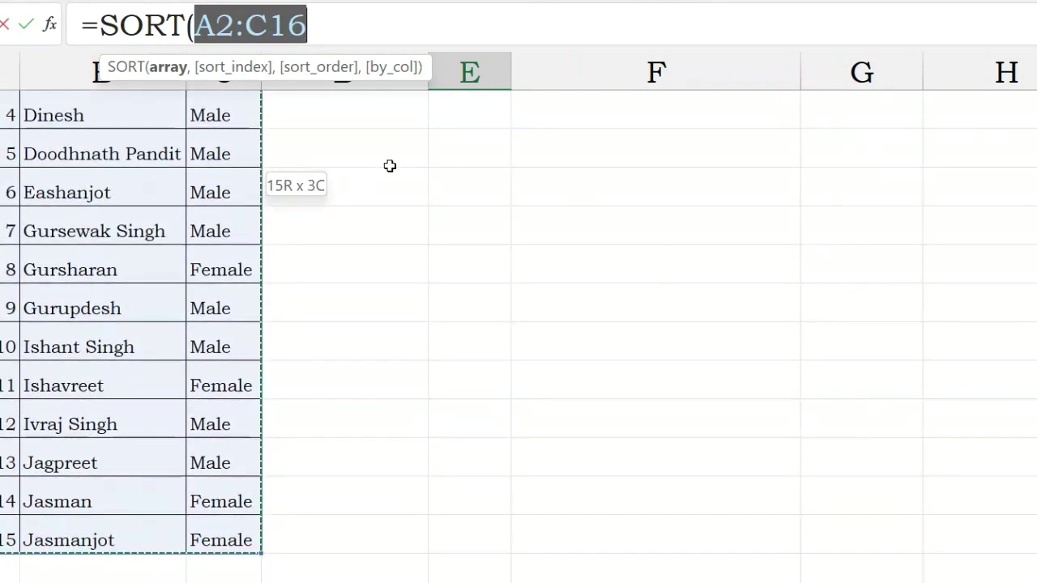
text(,)
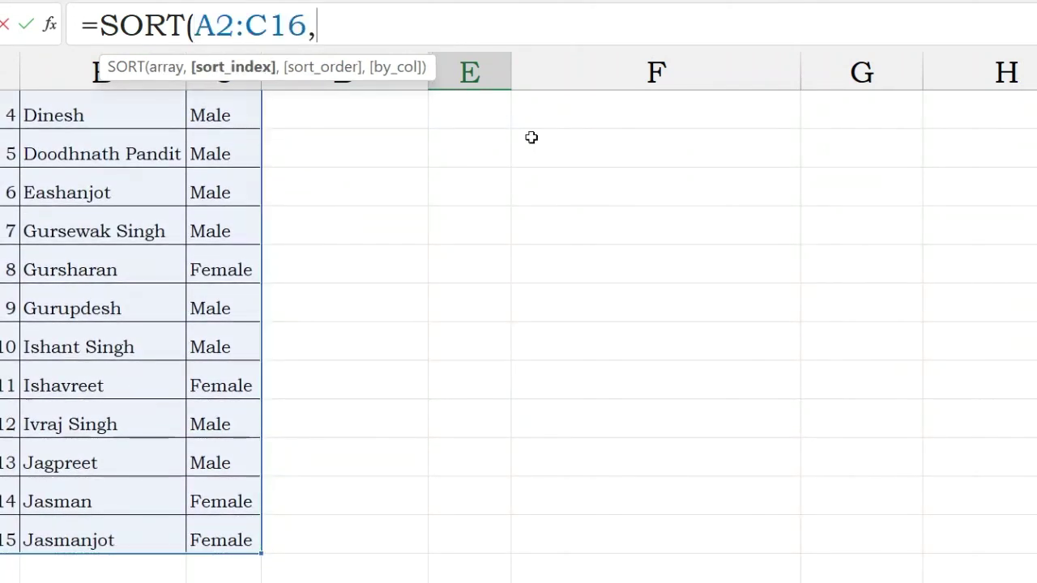
Complete E2's SORT formula with sort index 3, ascending order 1 and FALSE to sort by row
scroll(518, 324, up, 2)
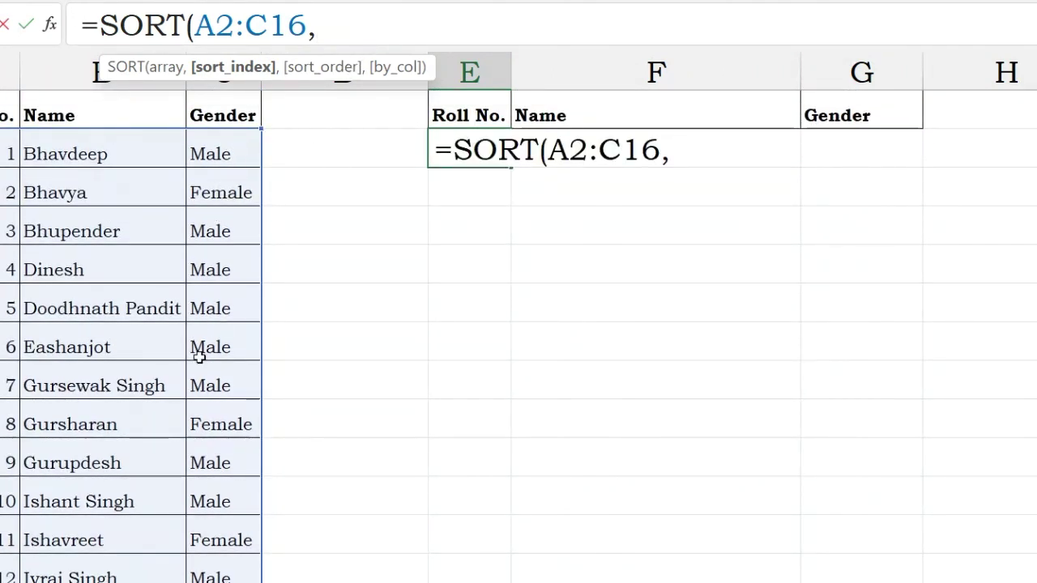
text(3)
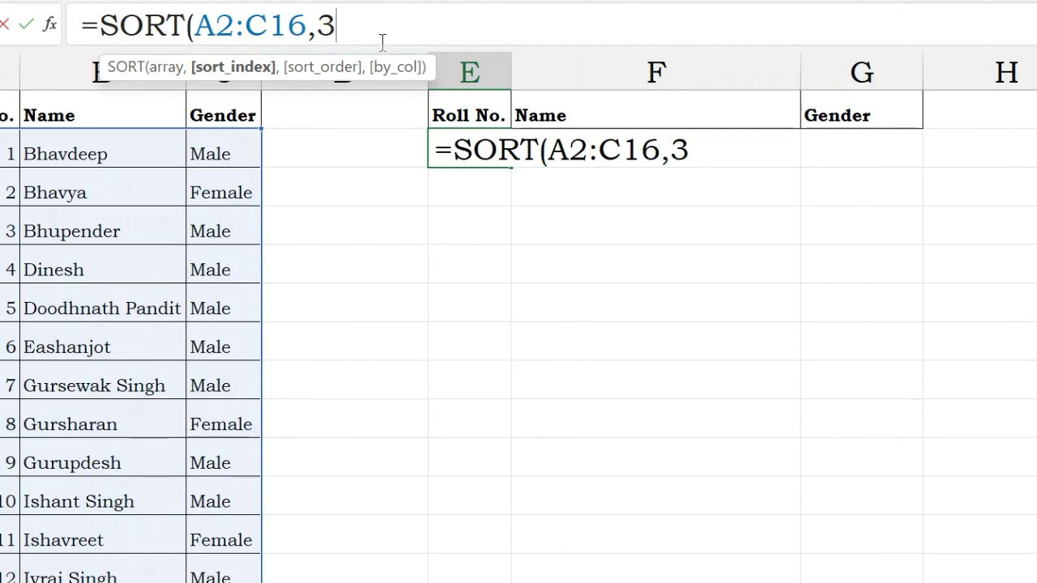
text(,)
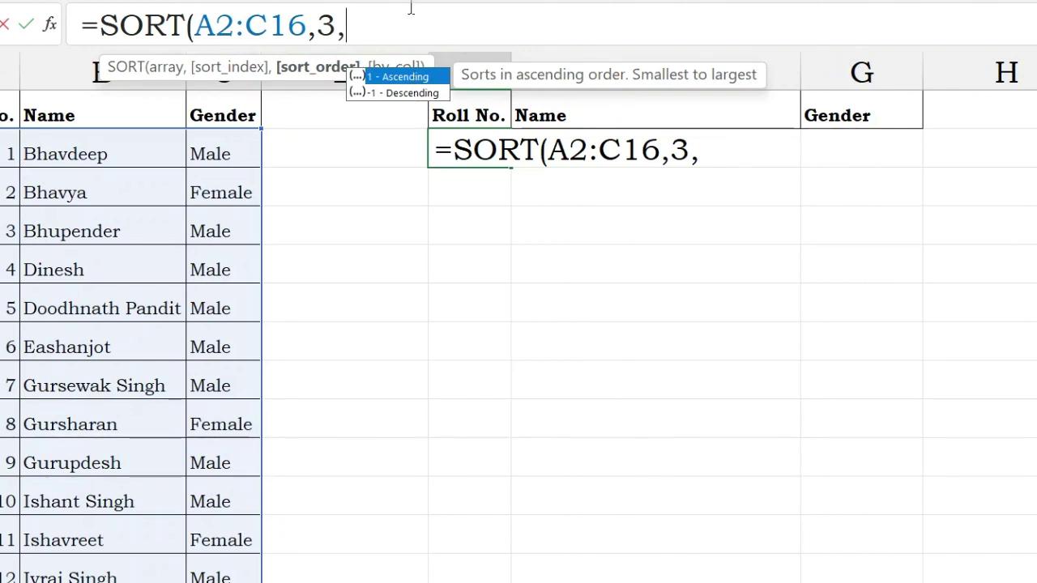
text(16)
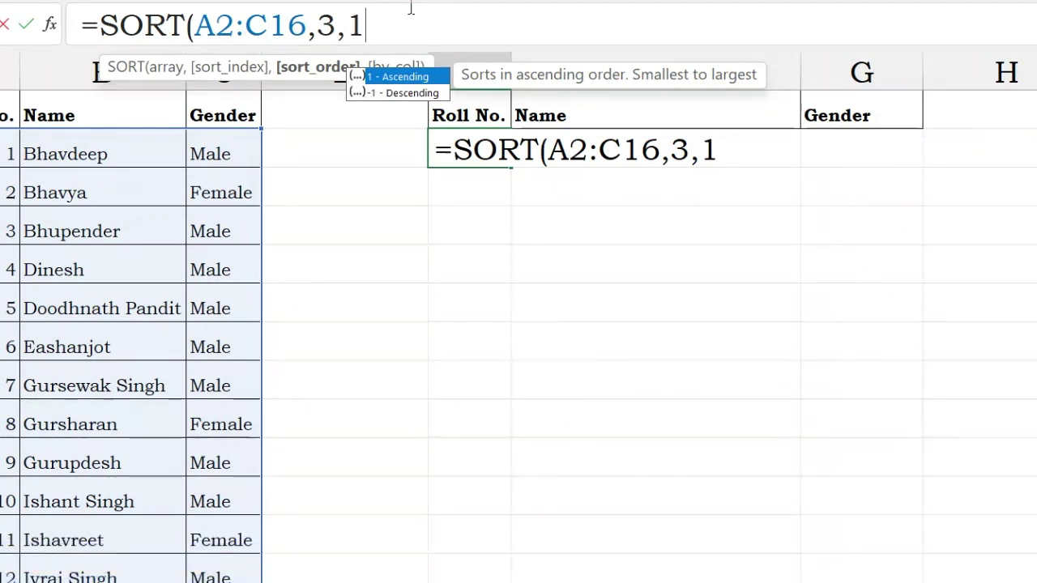
text(,)
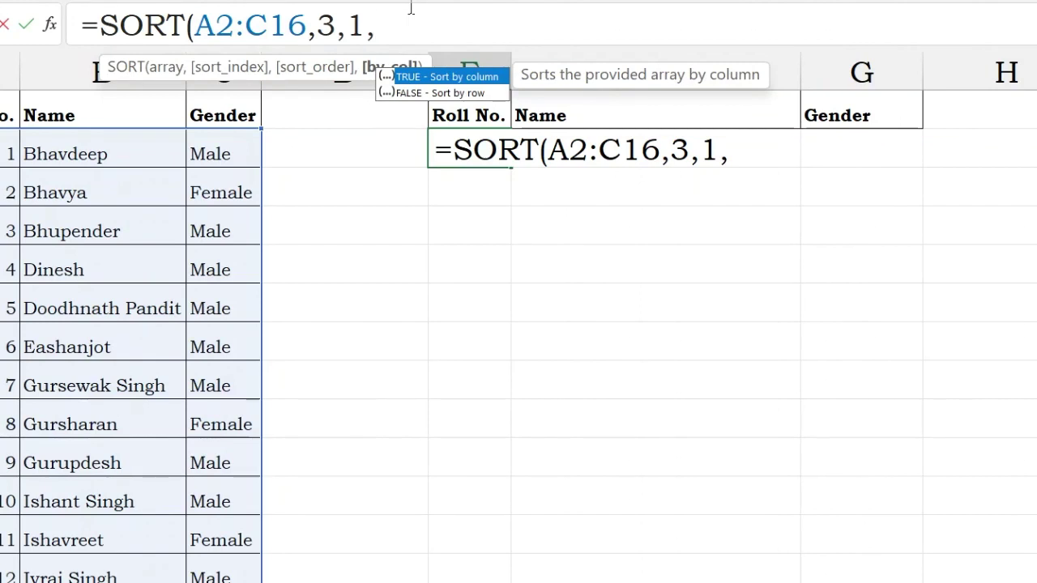
key(Down)
key(Tab)
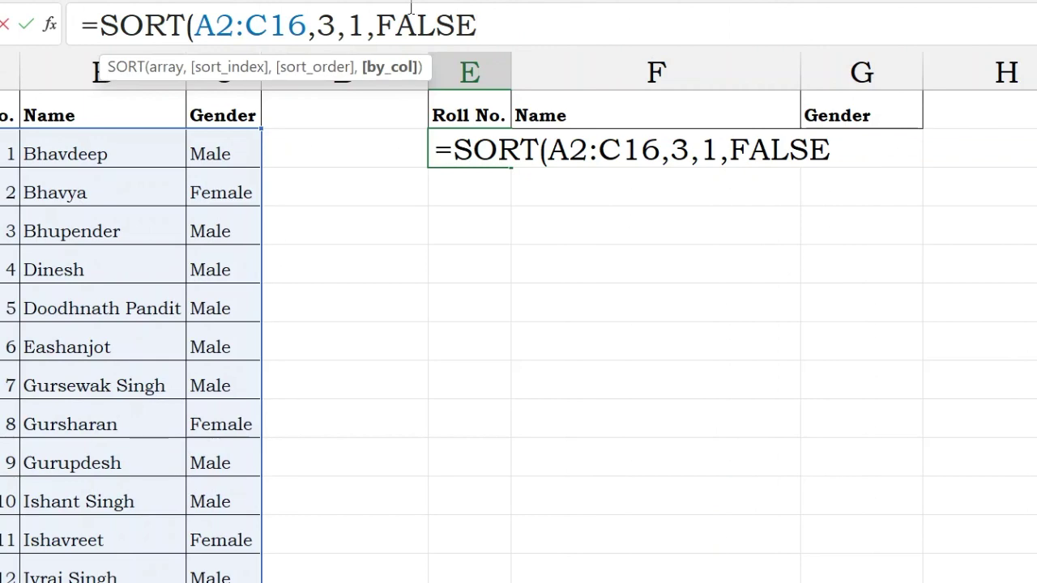
text())
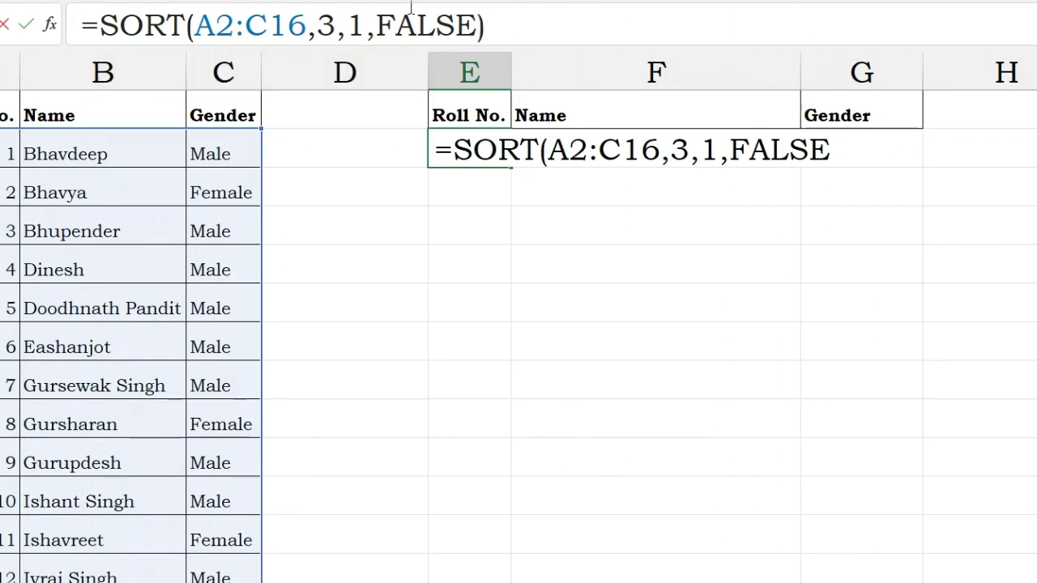
key(Return)
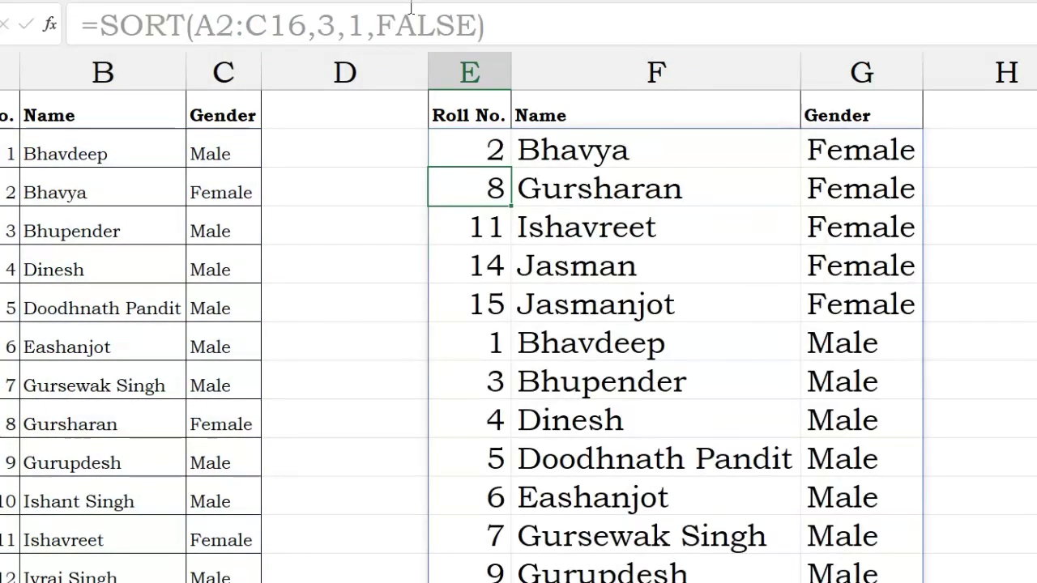
Compare the source Gender column with the female and male groups in the sorted list
drag(238, 156, 254, 319)
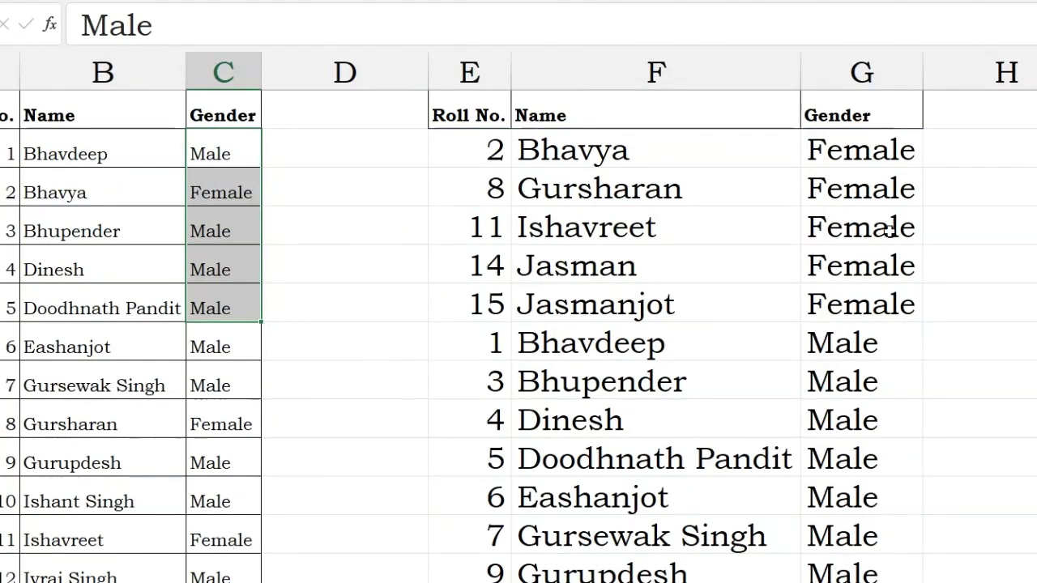
drag(890, 149, 486, 292)
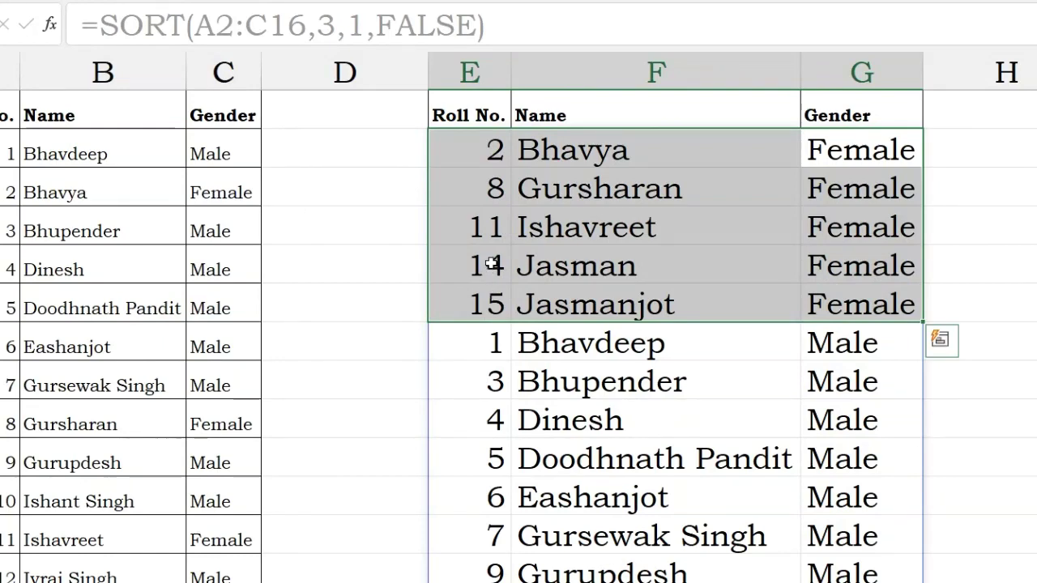
drag(852, 381, 470, 523)
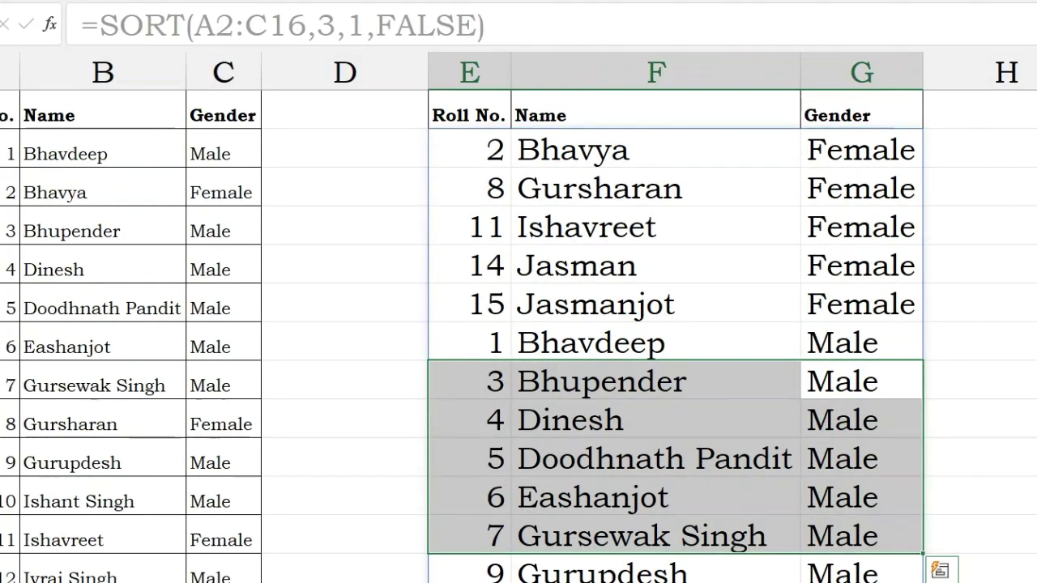
scroll(192, 178, down, 2)
scroll(191, 177, up, 2)
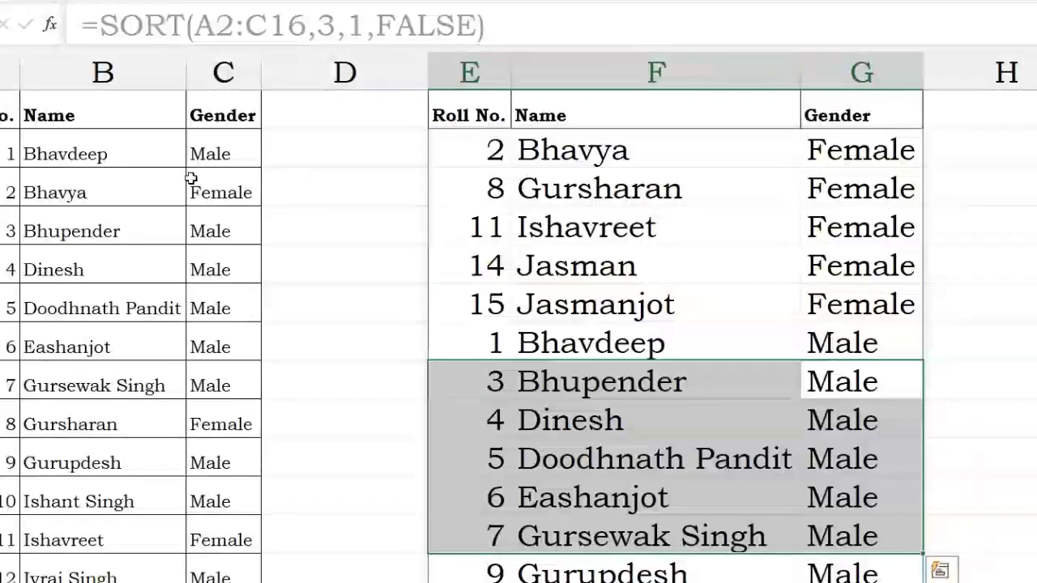
click(192, 180)
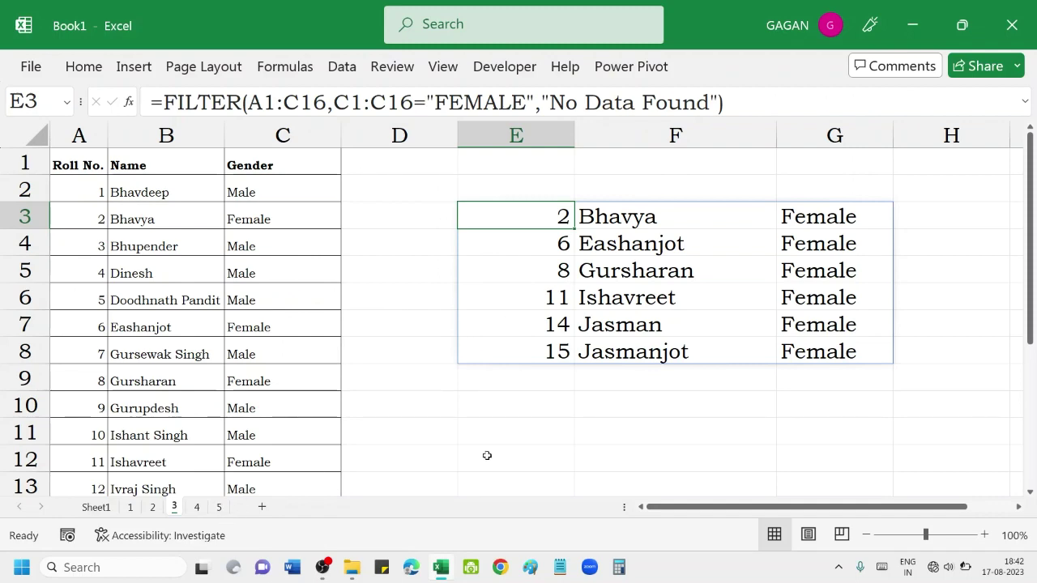
Switch to worksheet 5 and highlight the range A1:A8
click(545, 440)
click(224, 506)
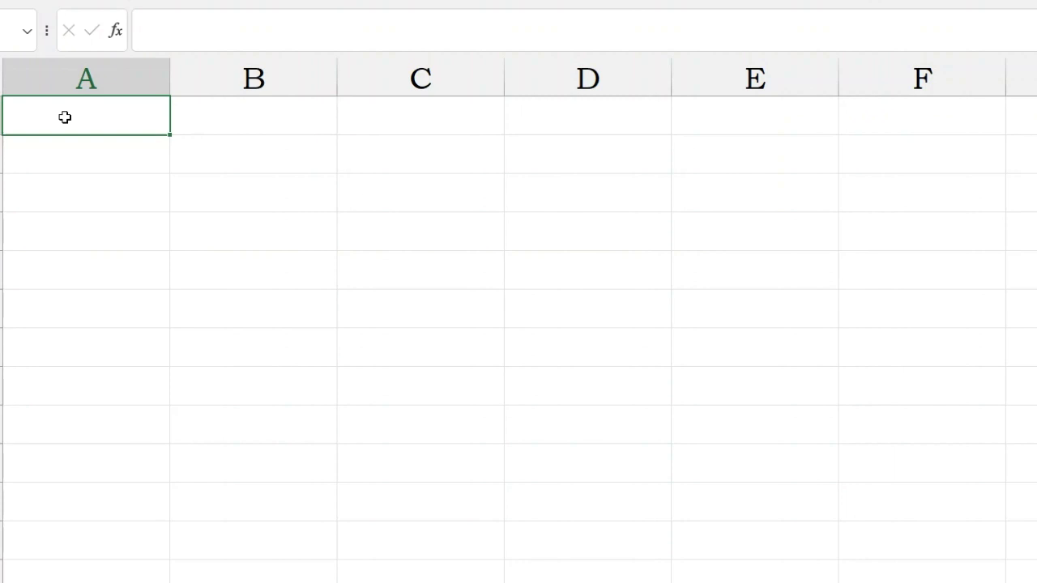
drag(65, 117, 68, 378)
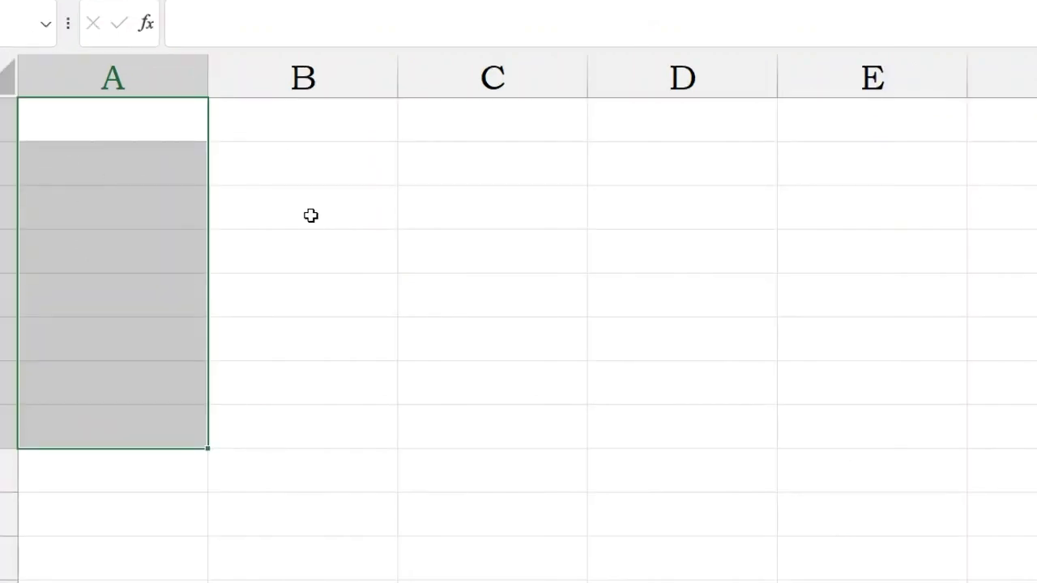
Enter 1 and 2 in A1:A2 as a series start for filling down column A, and clear both cells
click(87, 126)
text(1)
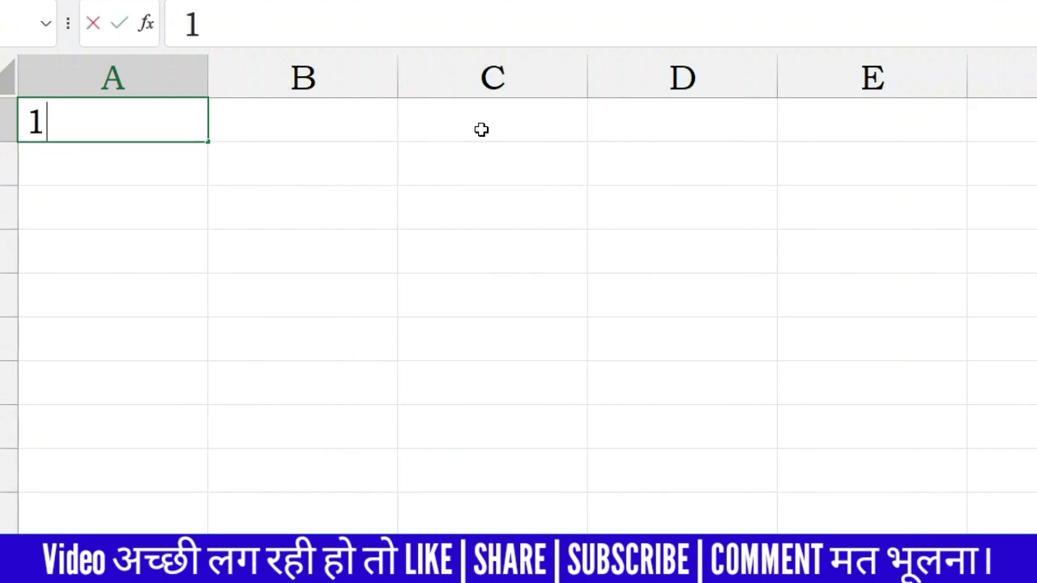
key(Return)
text(2)
key(Return)
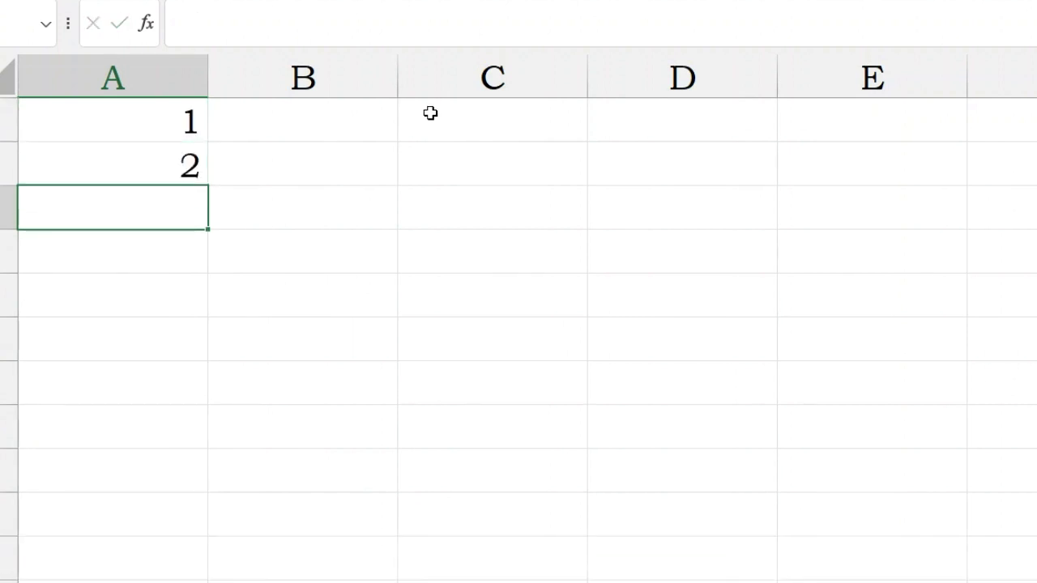
drag(153, 127, 153, 167)
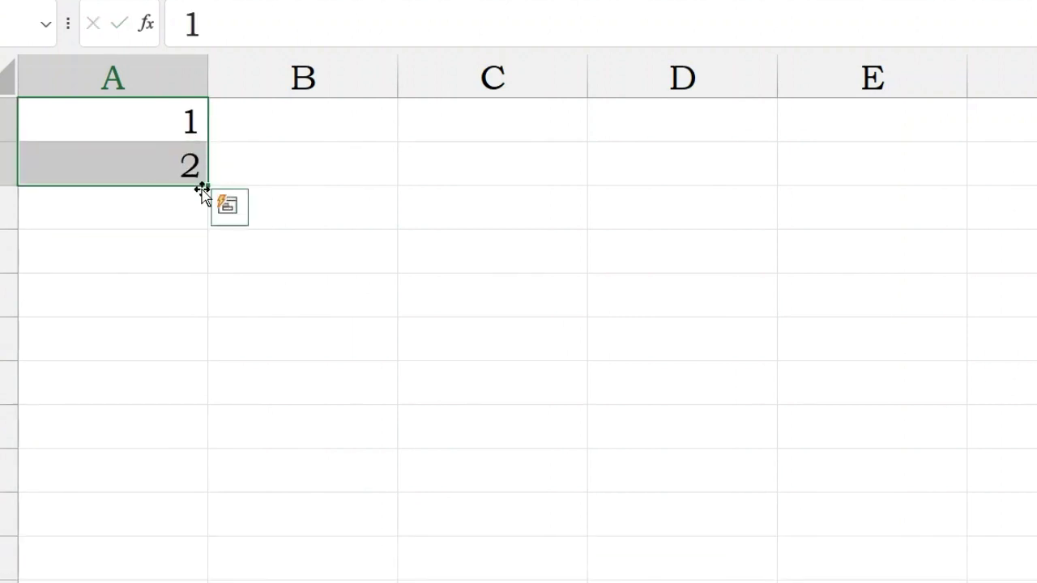
drag(208, 186, 208, 567)
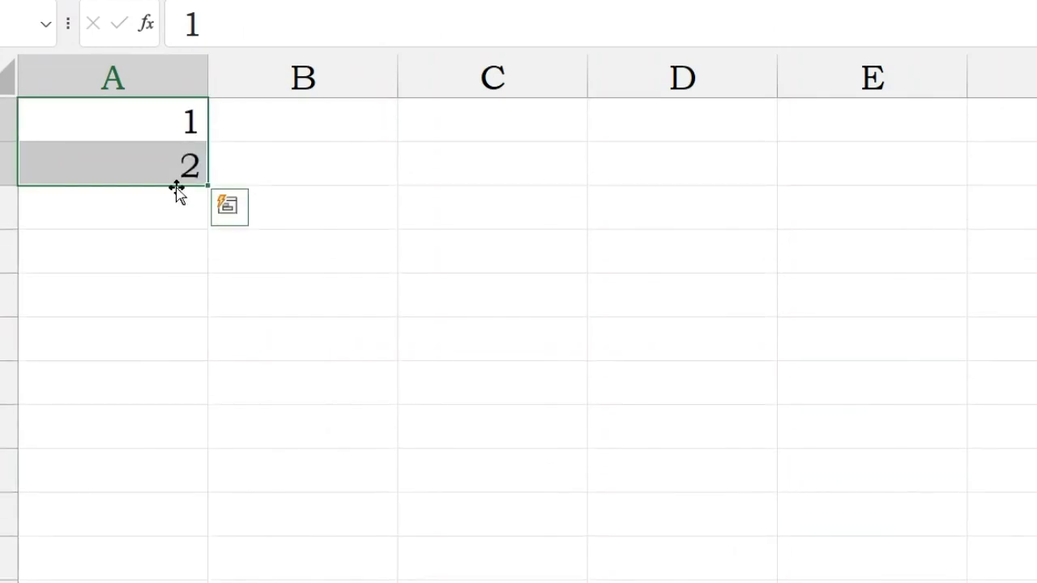
key(Delete)
key(ctrl+Home)
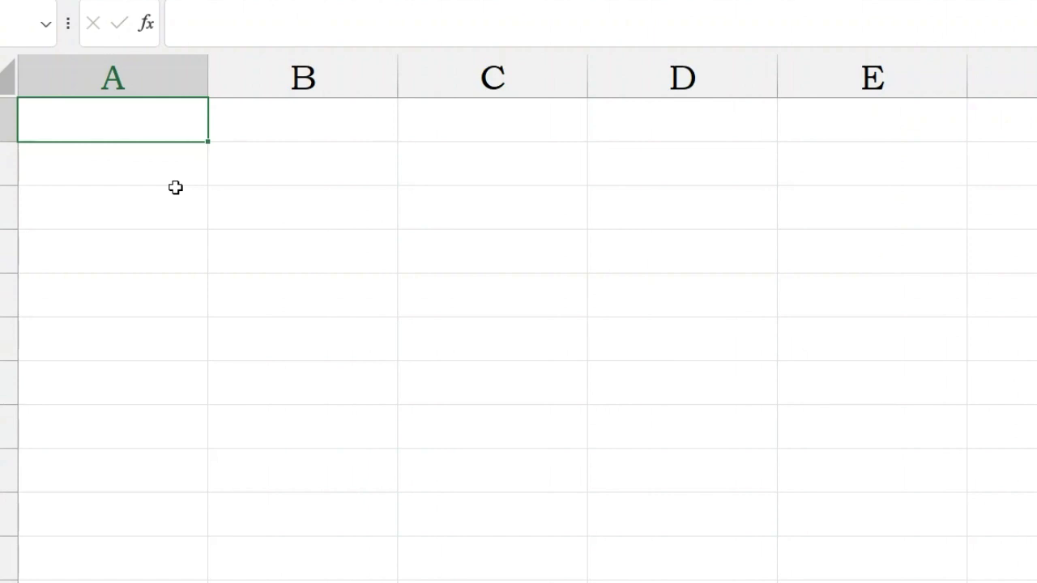
Start a SEQUENCE formula in cell A1 with 1000 as the number of rows
text(=se)
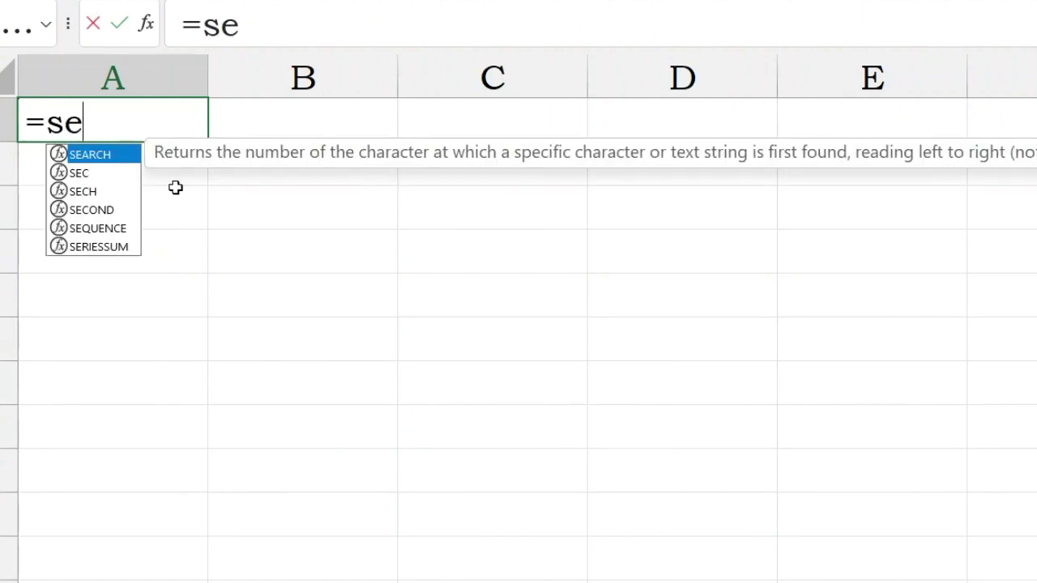
key(Down)
key(Down)
key(Down)
key(Down)
key(Tab)
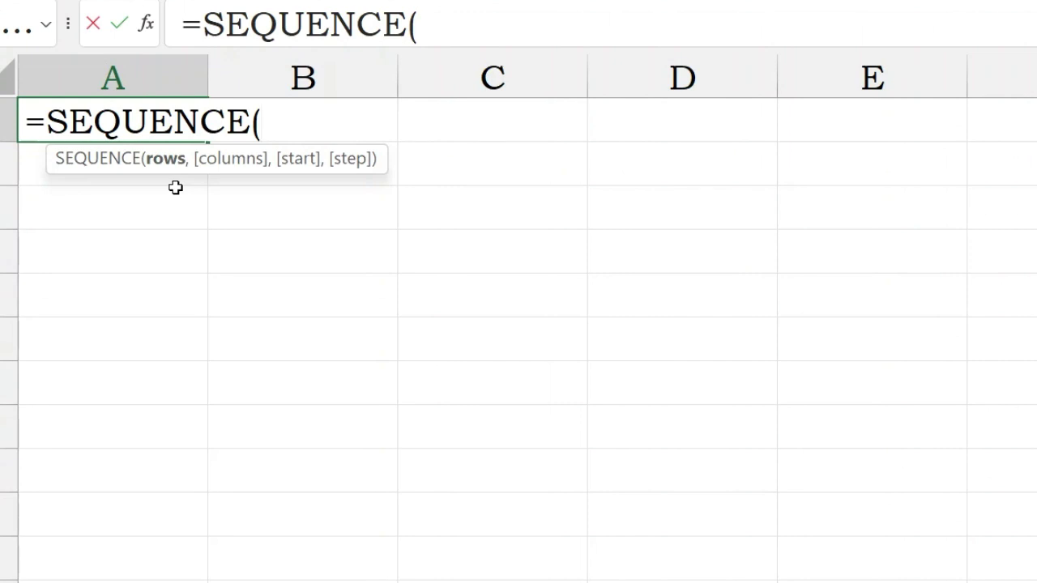
text(1000)
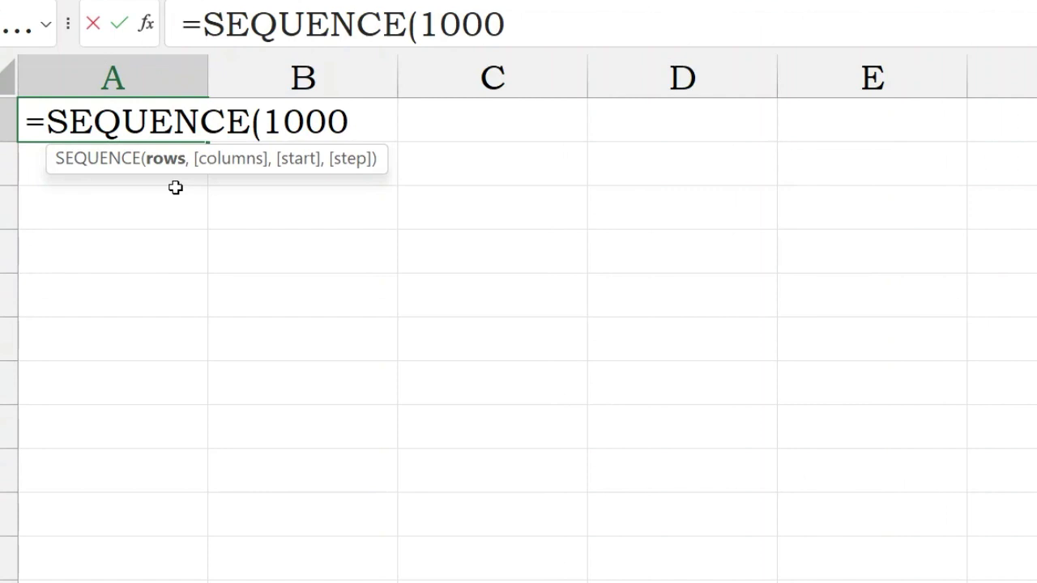
Complete A1's SEQUENCE formula with 1 column, start 1 and step 1, and check the end of the generated list
text(,)
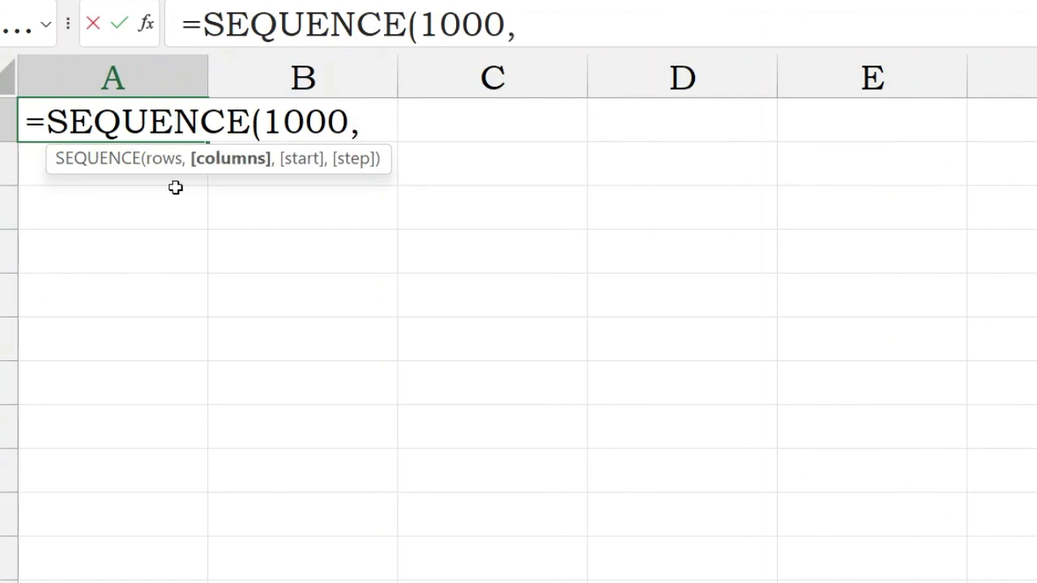
text(1,)
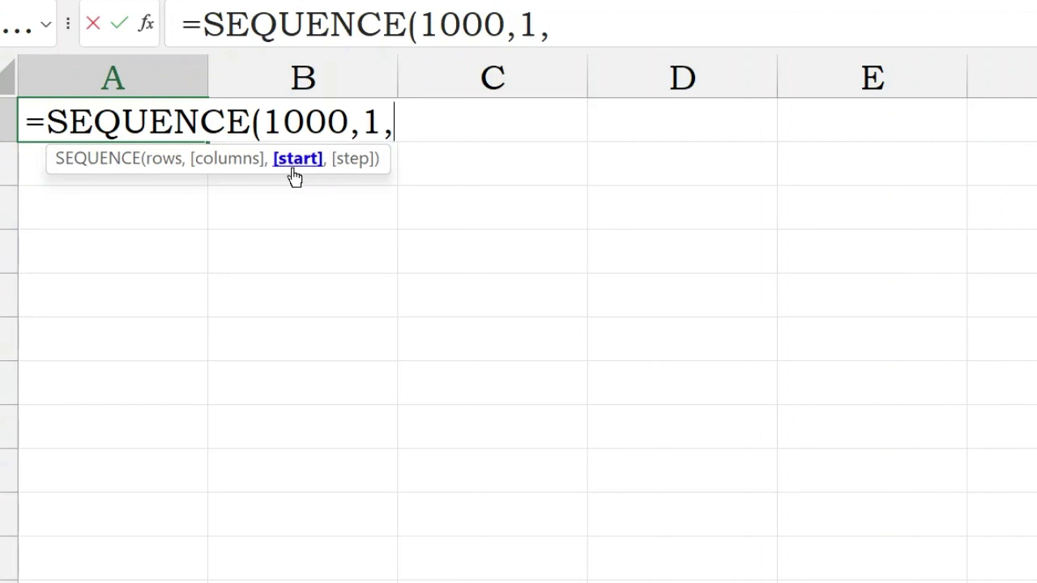
text(1,)
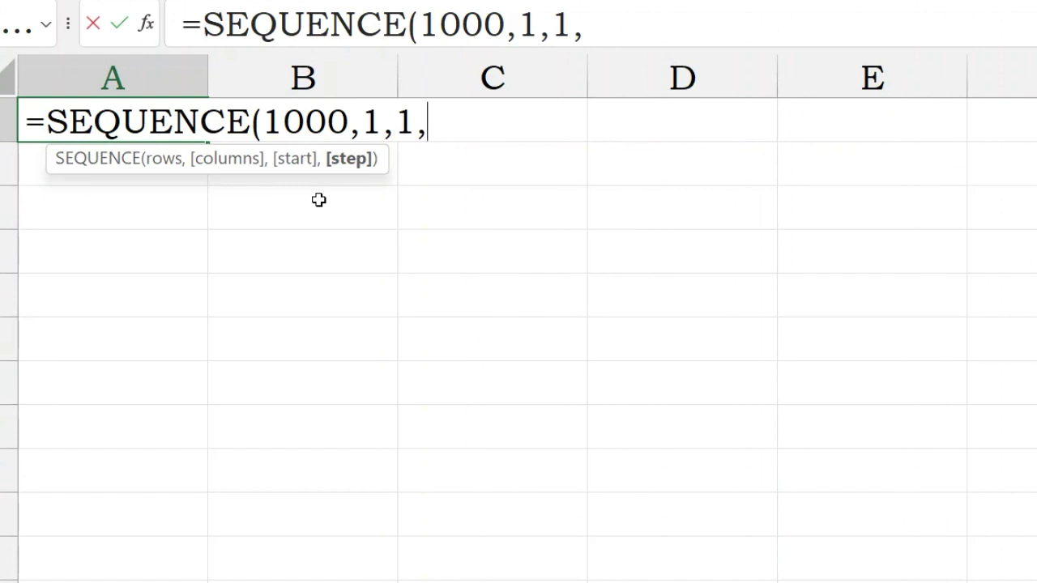
text(1))
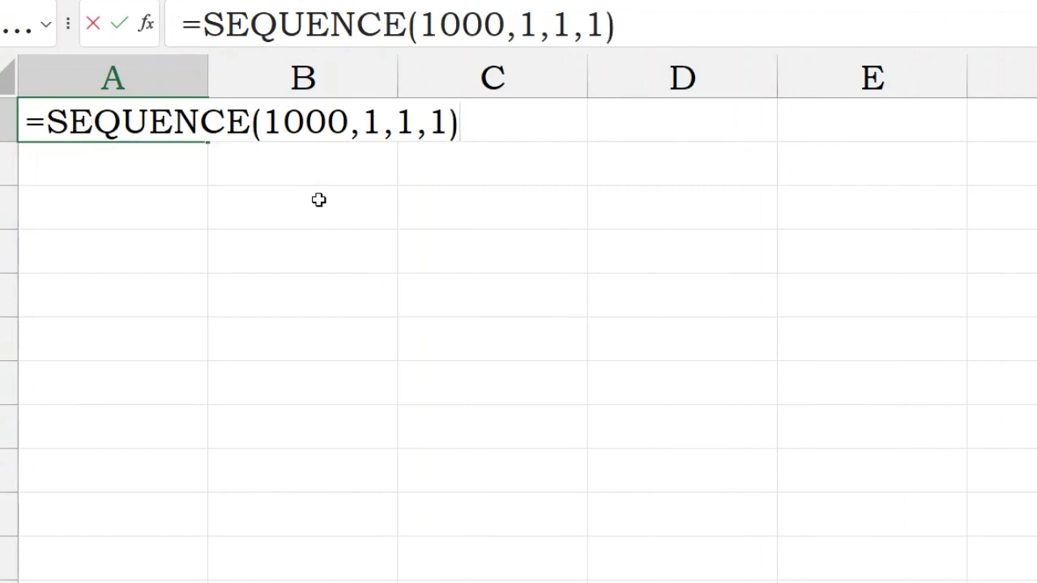
key(Return)
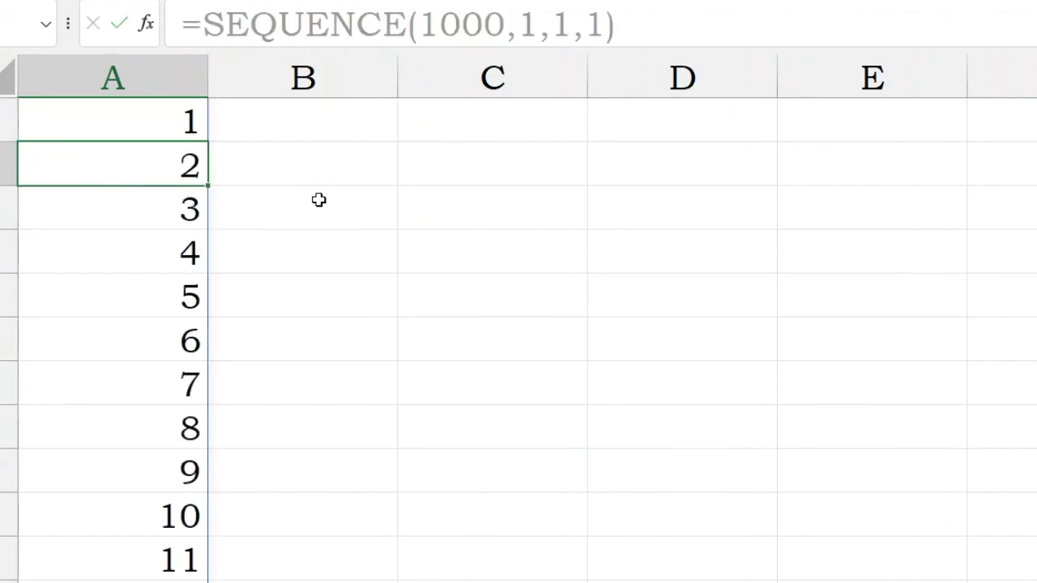
key(ctrl+Down)
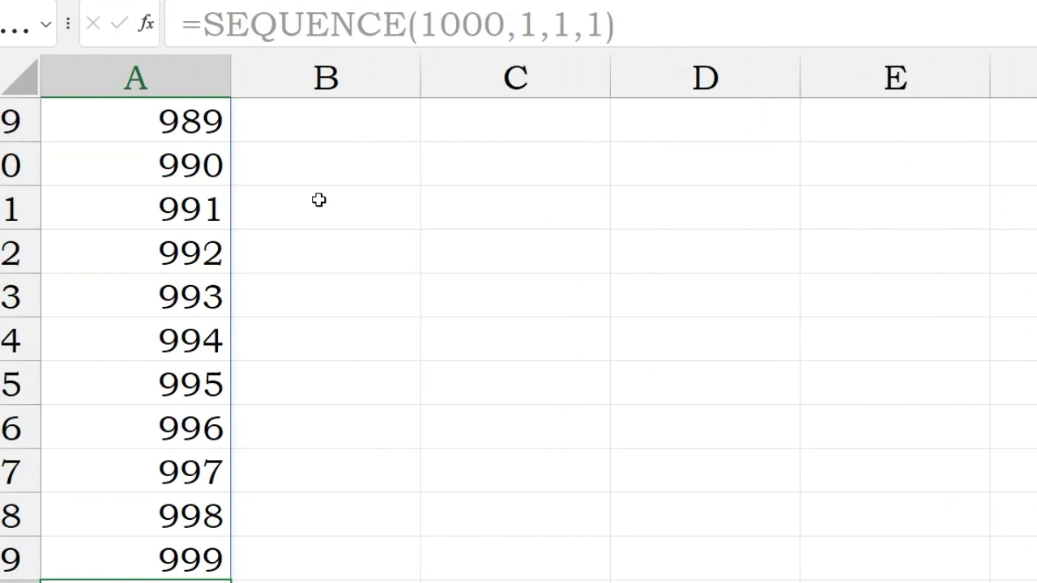
key(ctrl+Up)
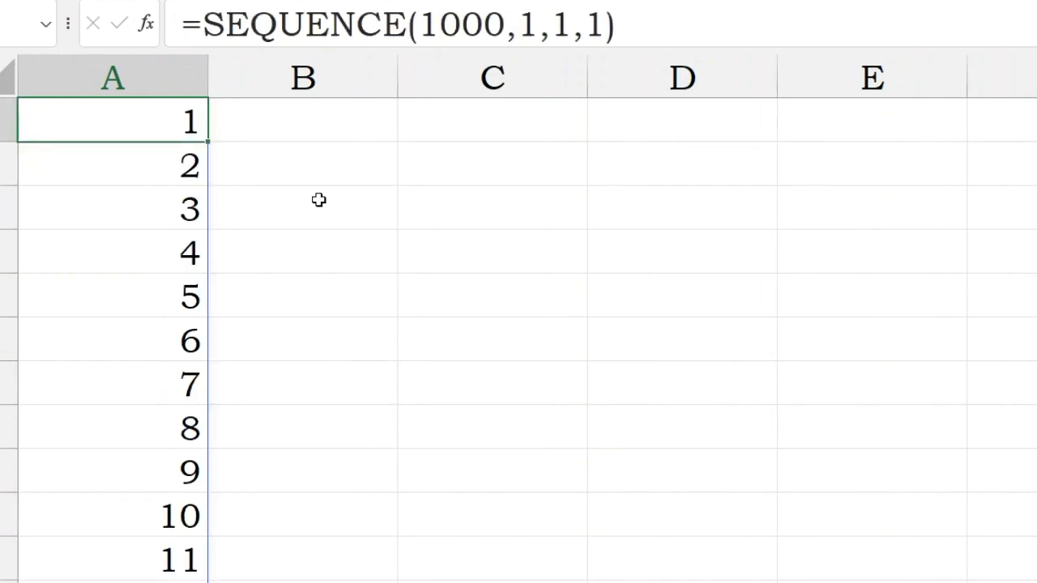
Change the columns argument of A1's SEQUENCE formula to 2
click(538, 24)
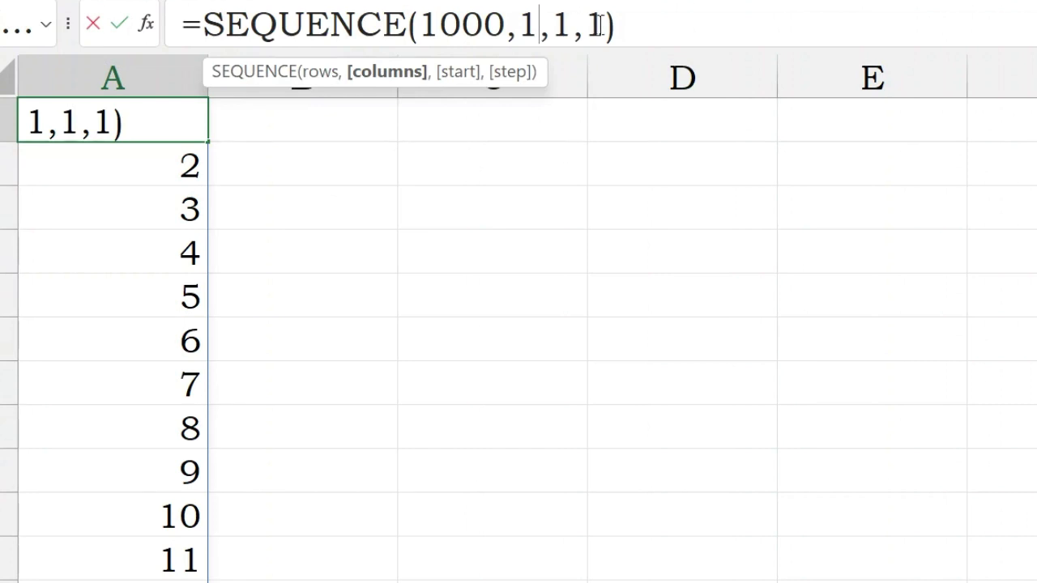
key(BackSpace)
text(2)
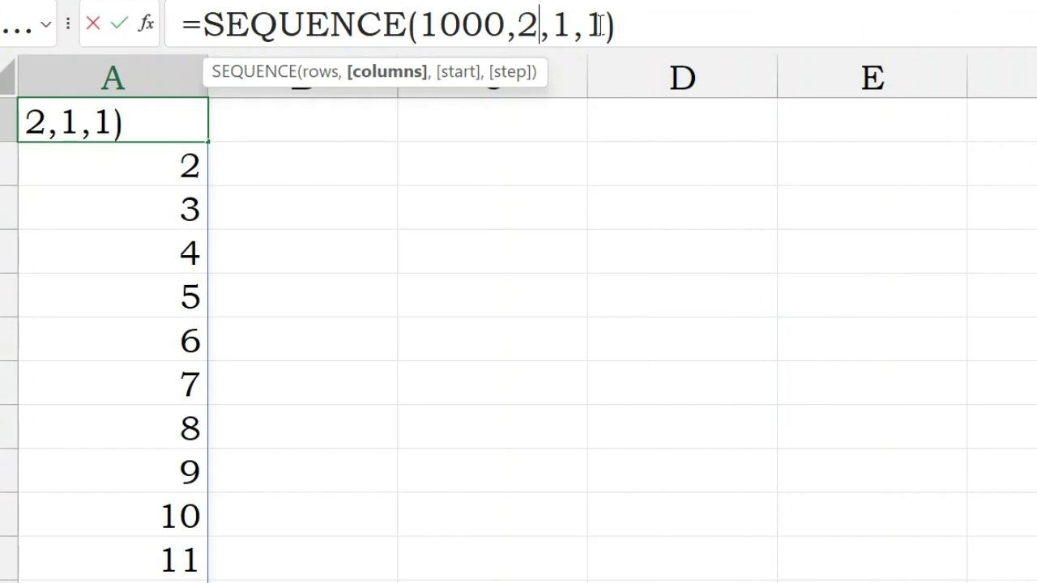
key(Return)
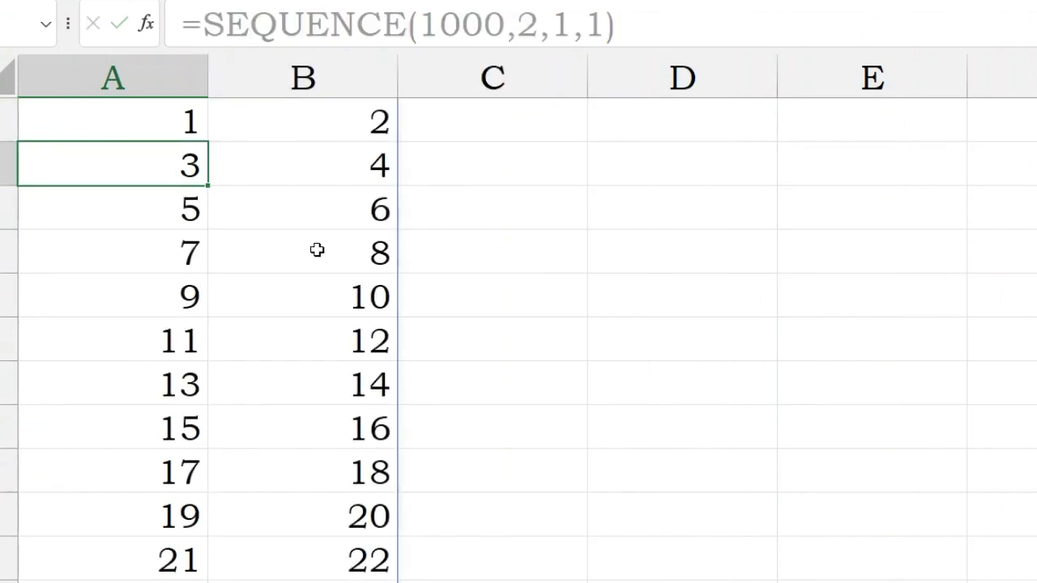
Check the last values of the two-column sequence in columns A and B, and return to cell A1
key(ctrl+Down)
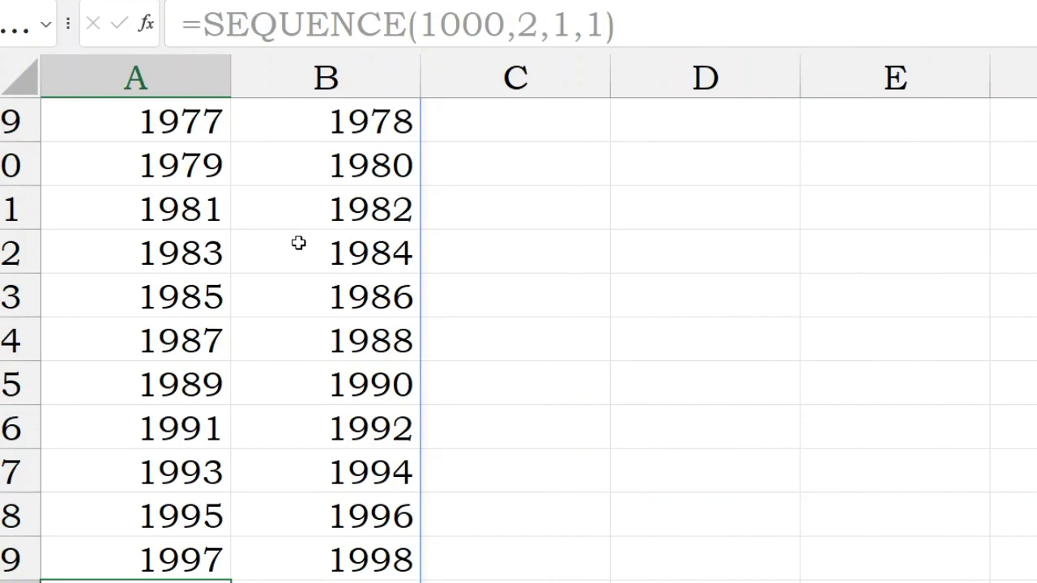
key(Right)
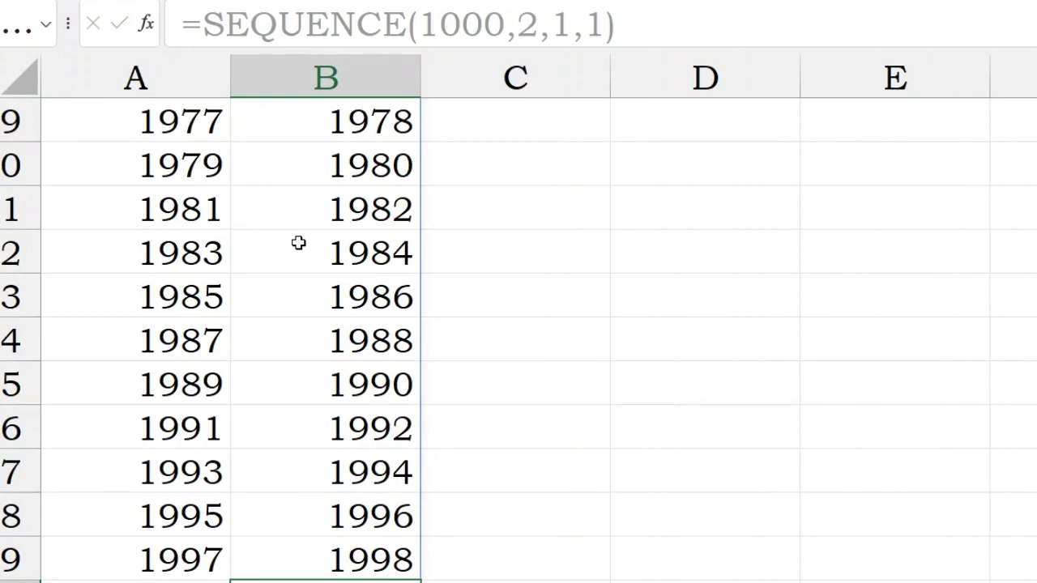
key(ctrl)
key(ctrl)
key(ctrl+Up)
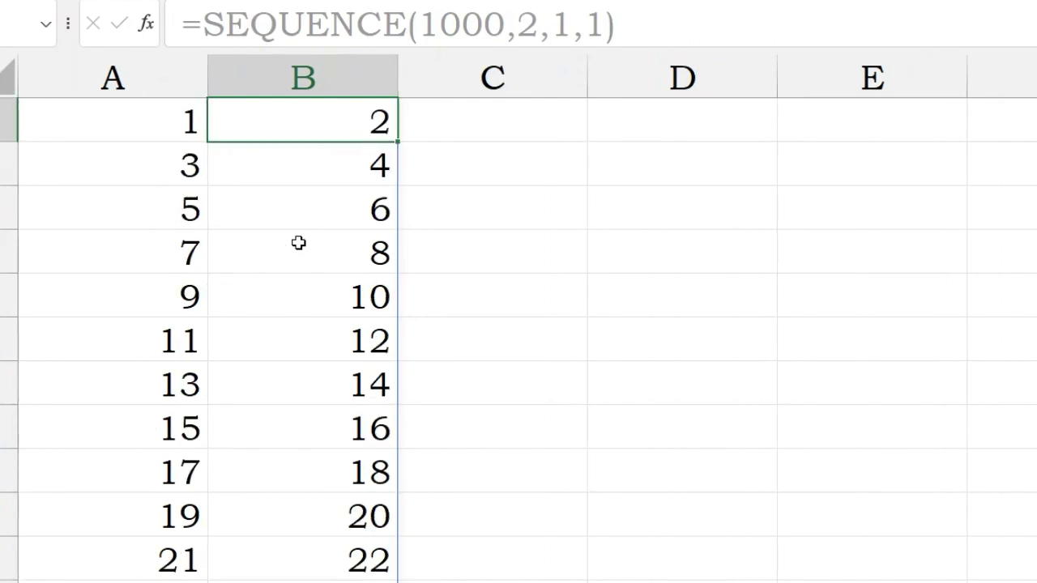
key(ctrl+Left)
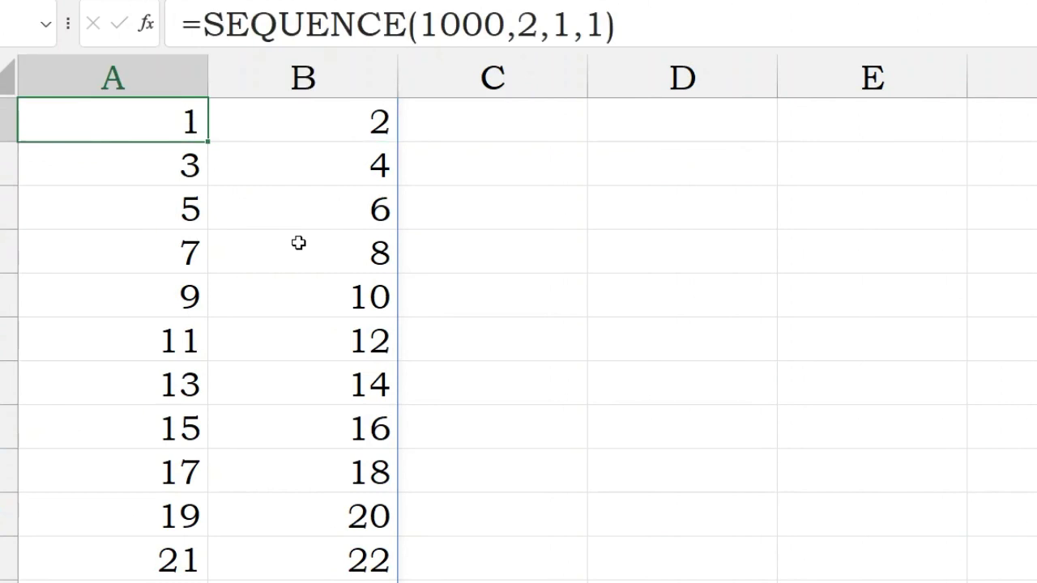
Set A1's SEQUENCE formula to 1 column with start value 1001, and check the end of the generated list
click(516, 24)
key(Delete)
text(1)
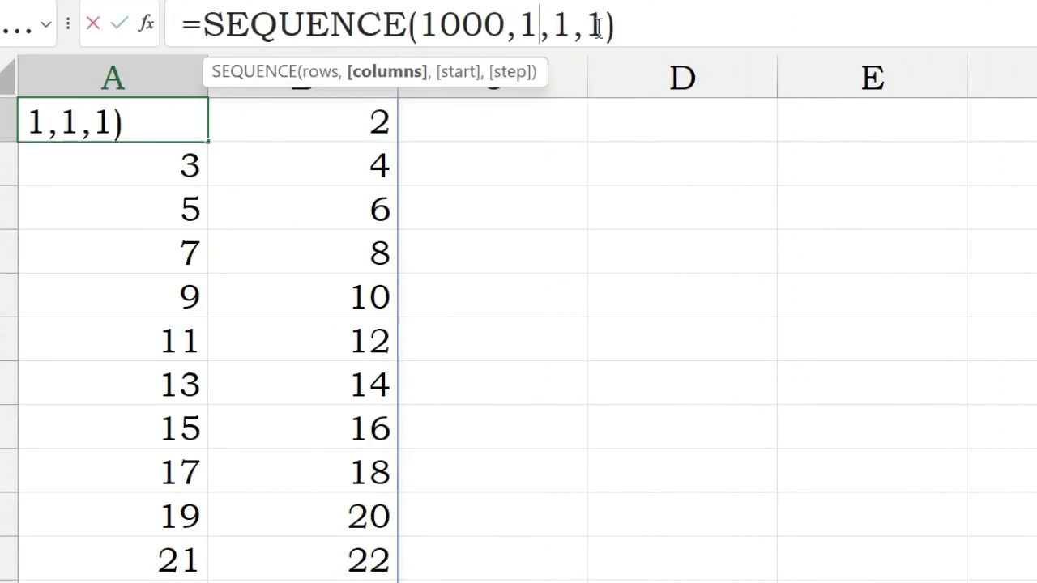
key(Right)
key(Right)
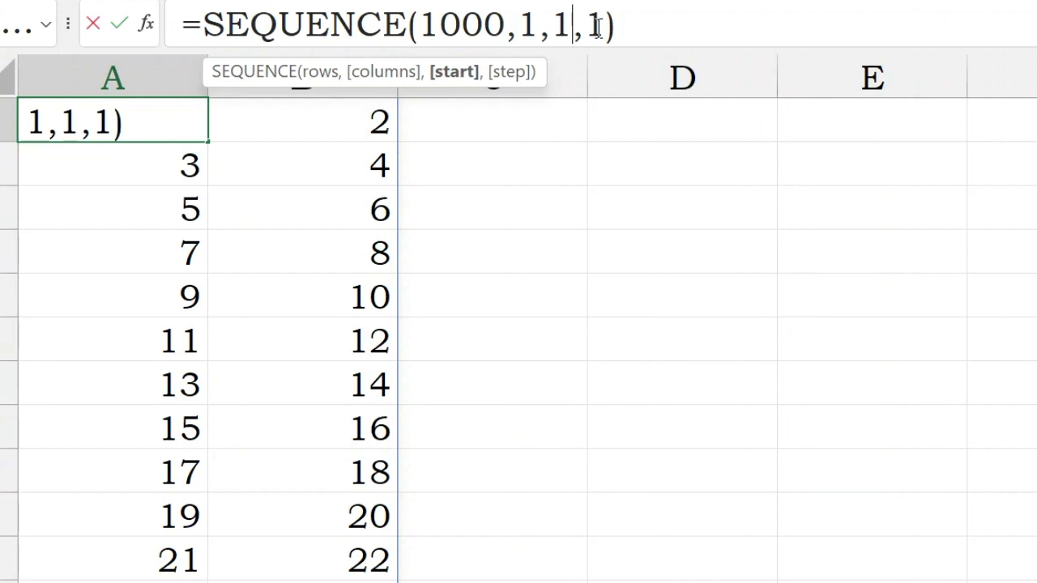
text(001)
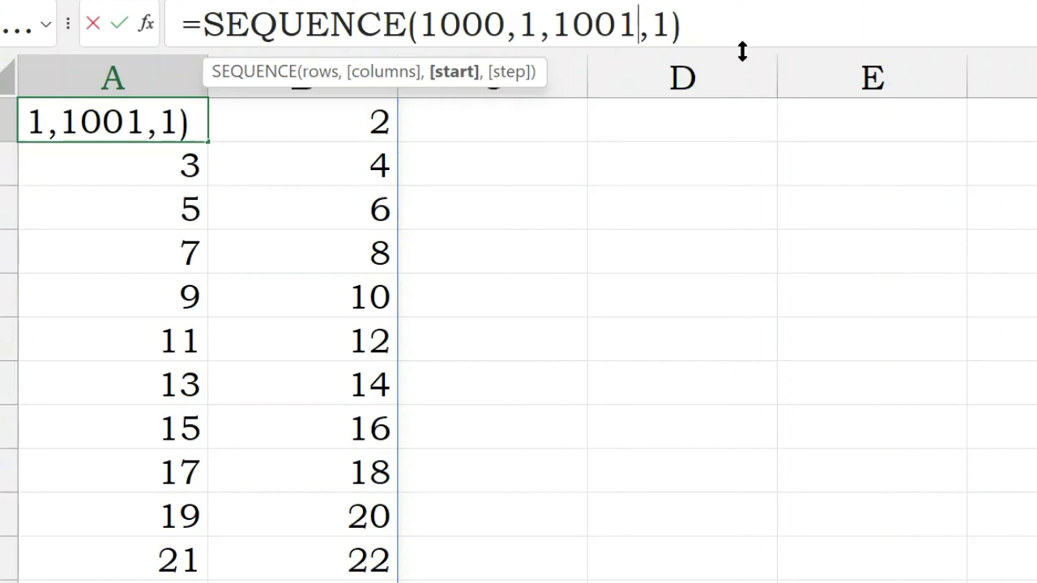
key(Return)
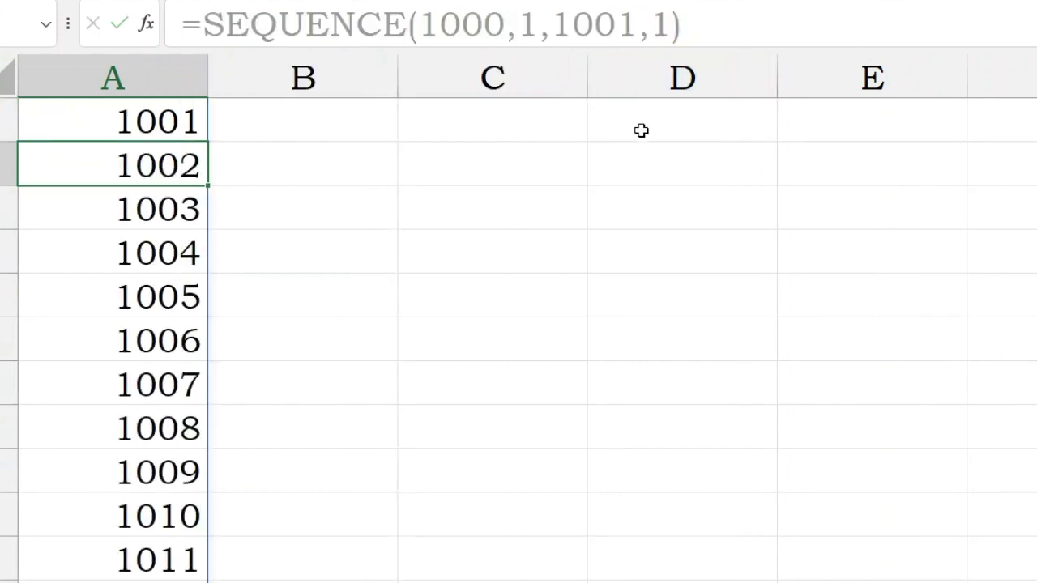
key(ctrl+Down)
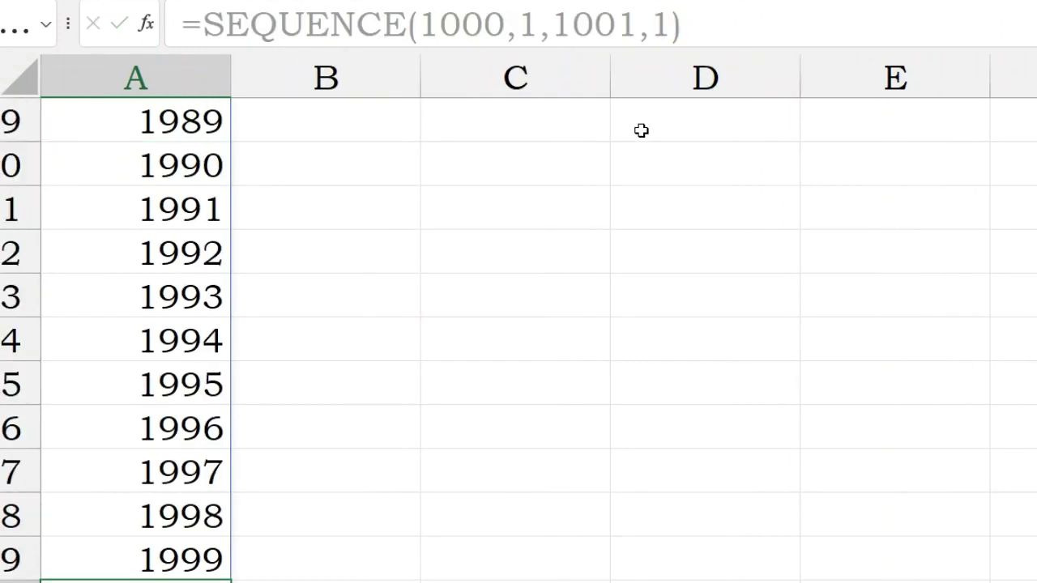